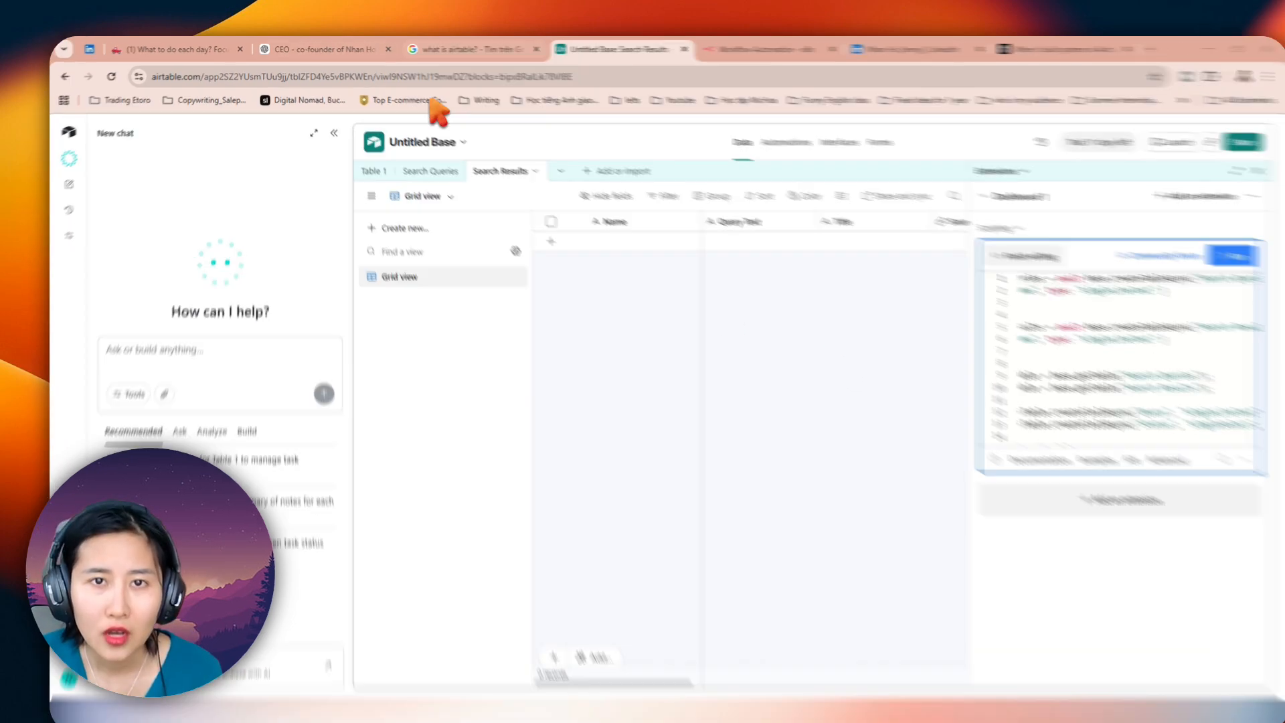
Step: Examine the Google results for "what is airtable?", and return to the Airtable base's Search Results table
left_click(442, 49)
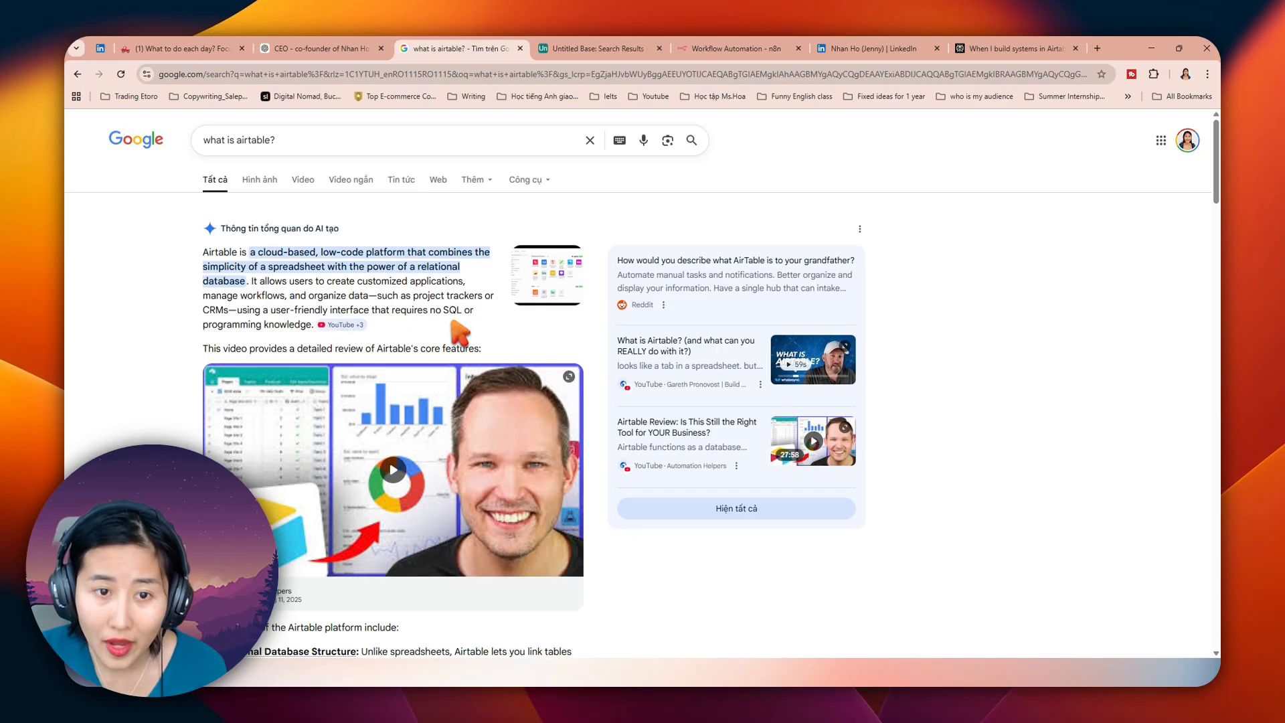
left_click(599, 49)
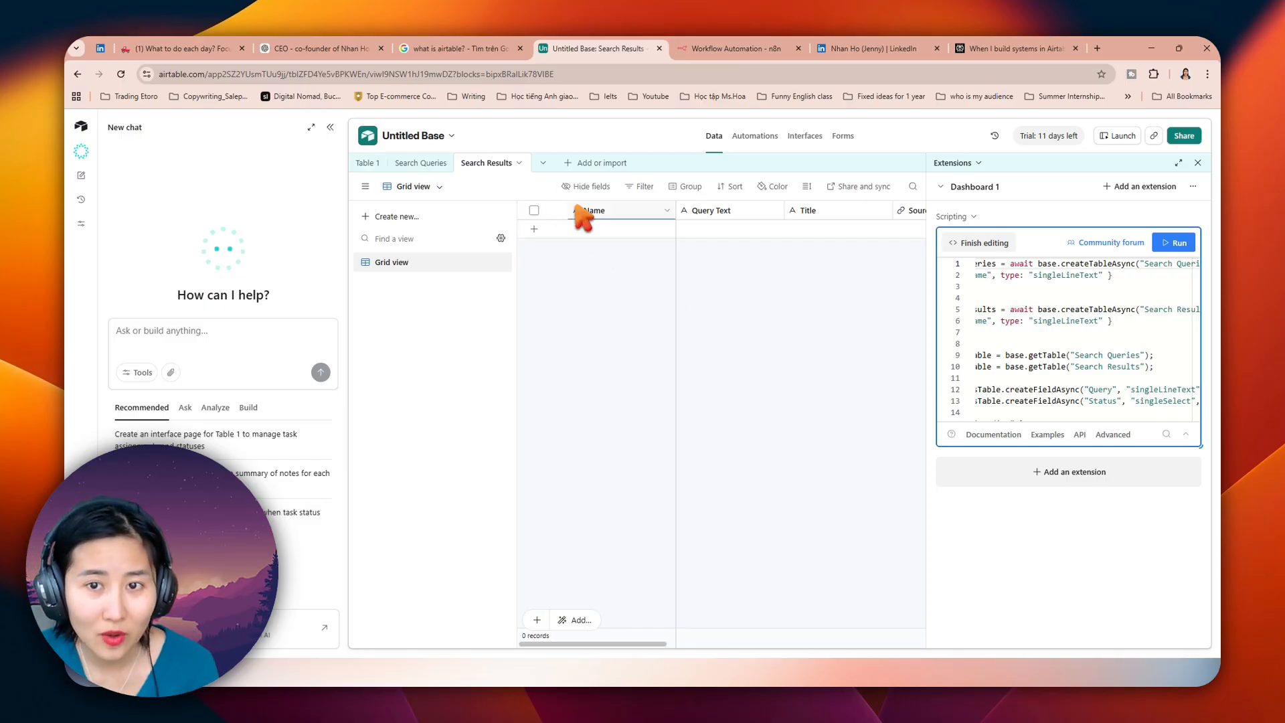
Step: Add a blank table from scratch to the base, name it "test" and save it
left_click(553, 164)
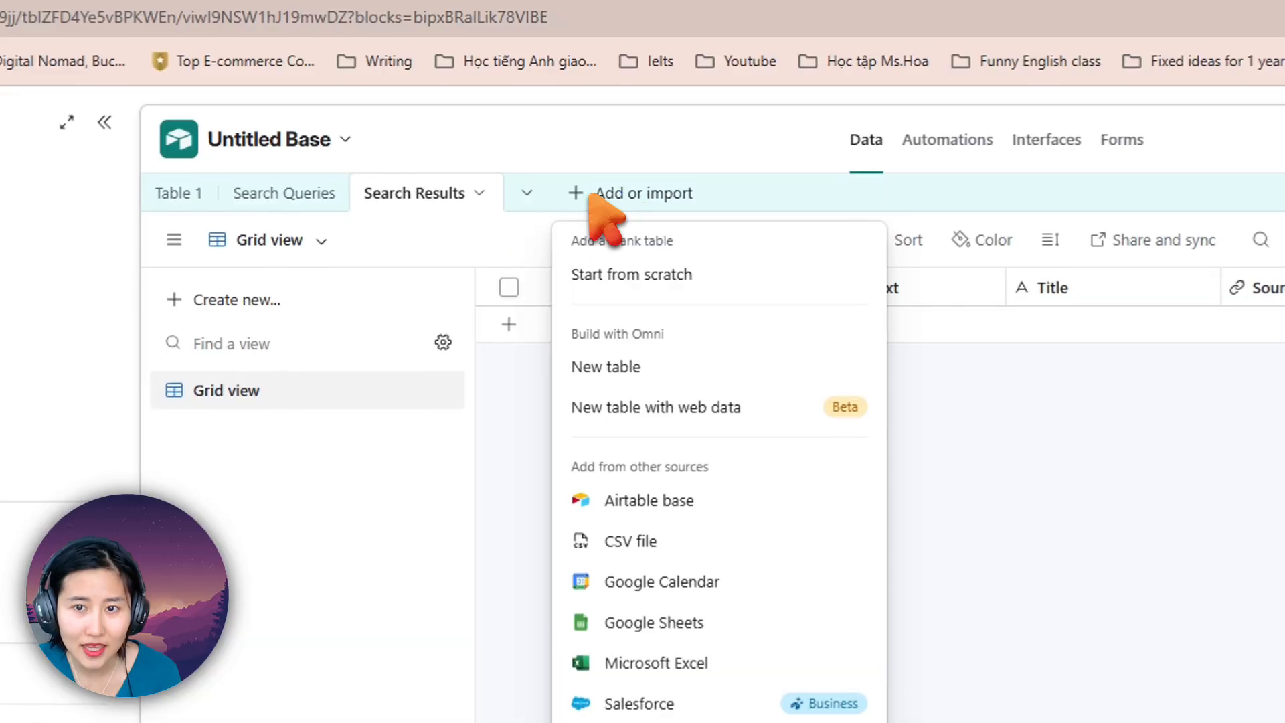
left_click(600, 362)
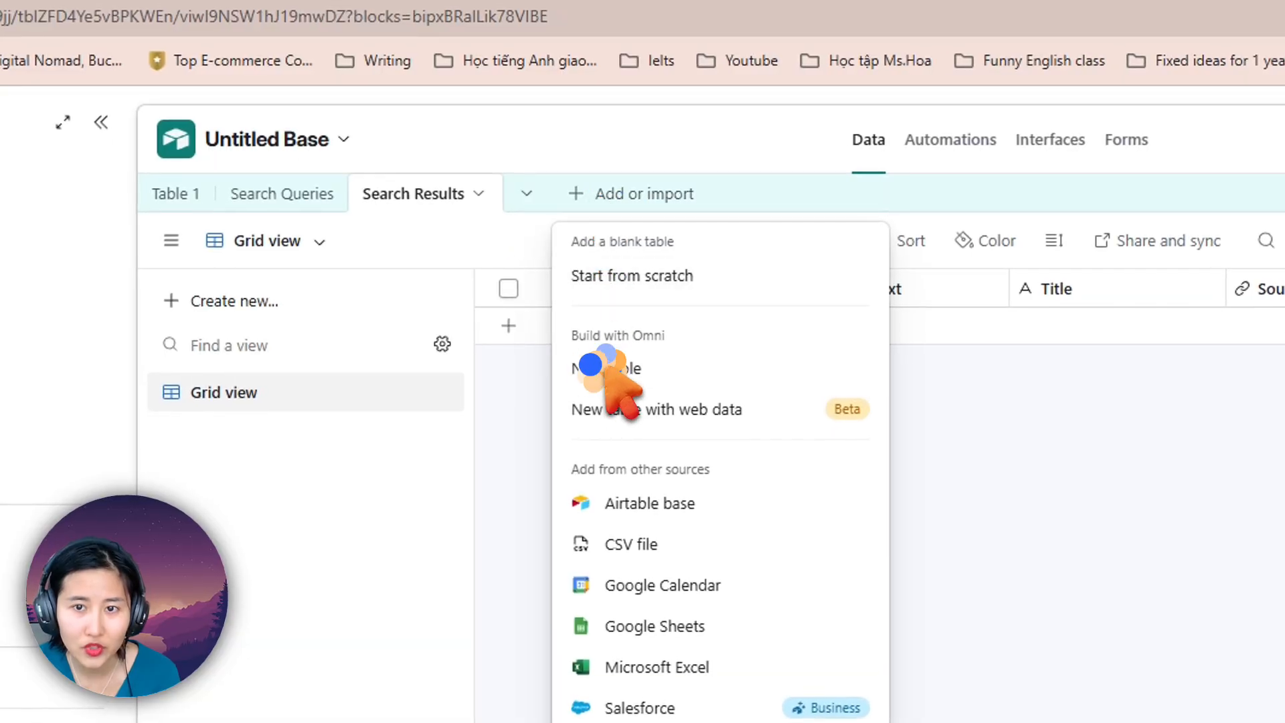
left_click(561, 199)
left_click(570, 198)
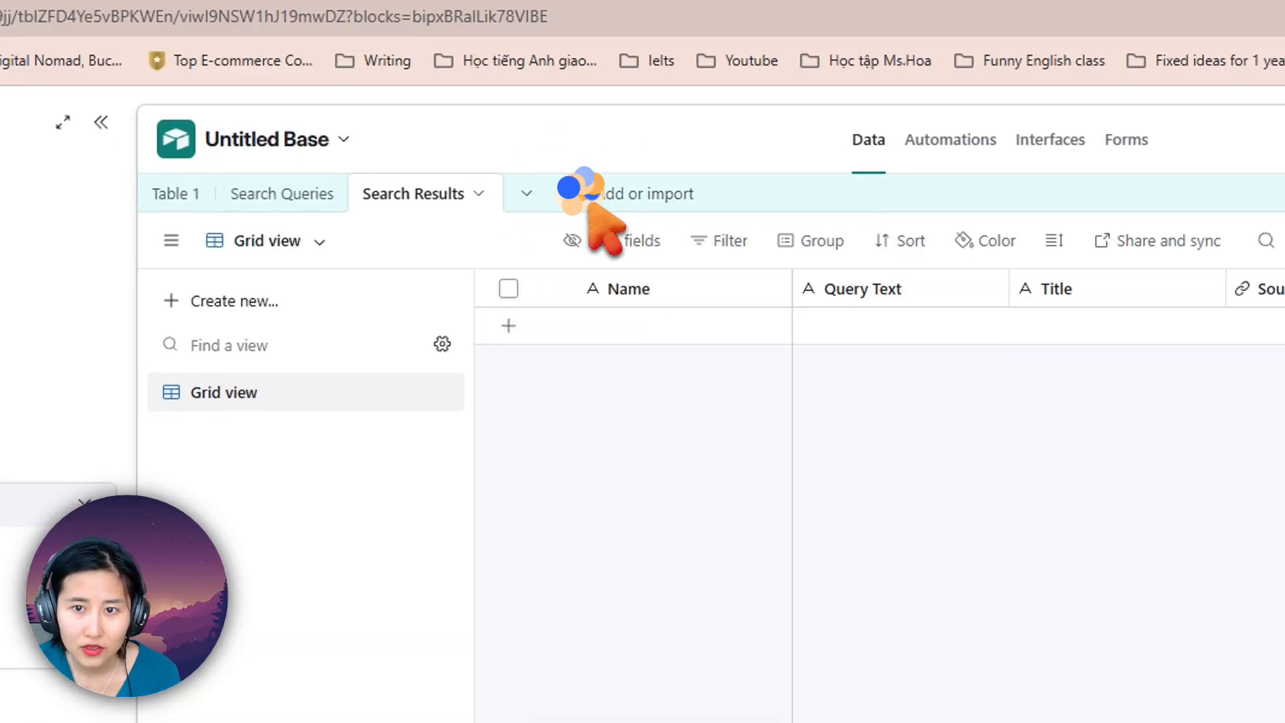
left_click(582, 201)
left_click(626, 271)
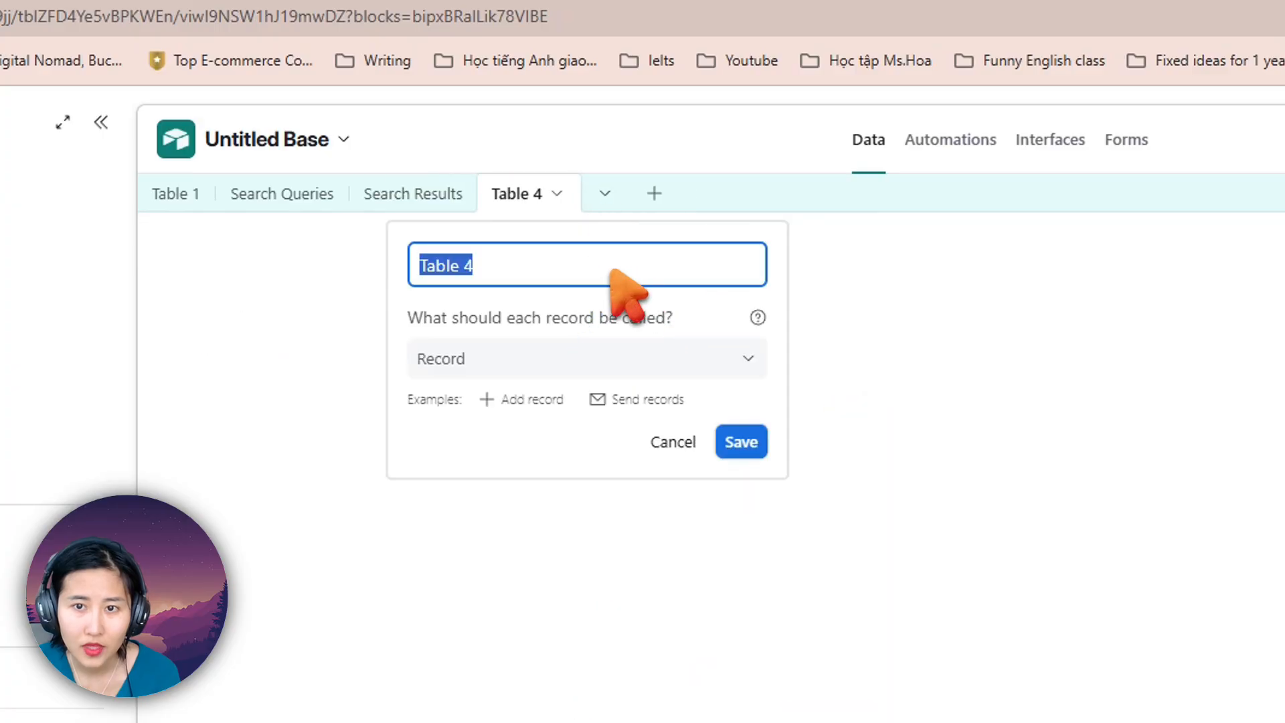
type("test")
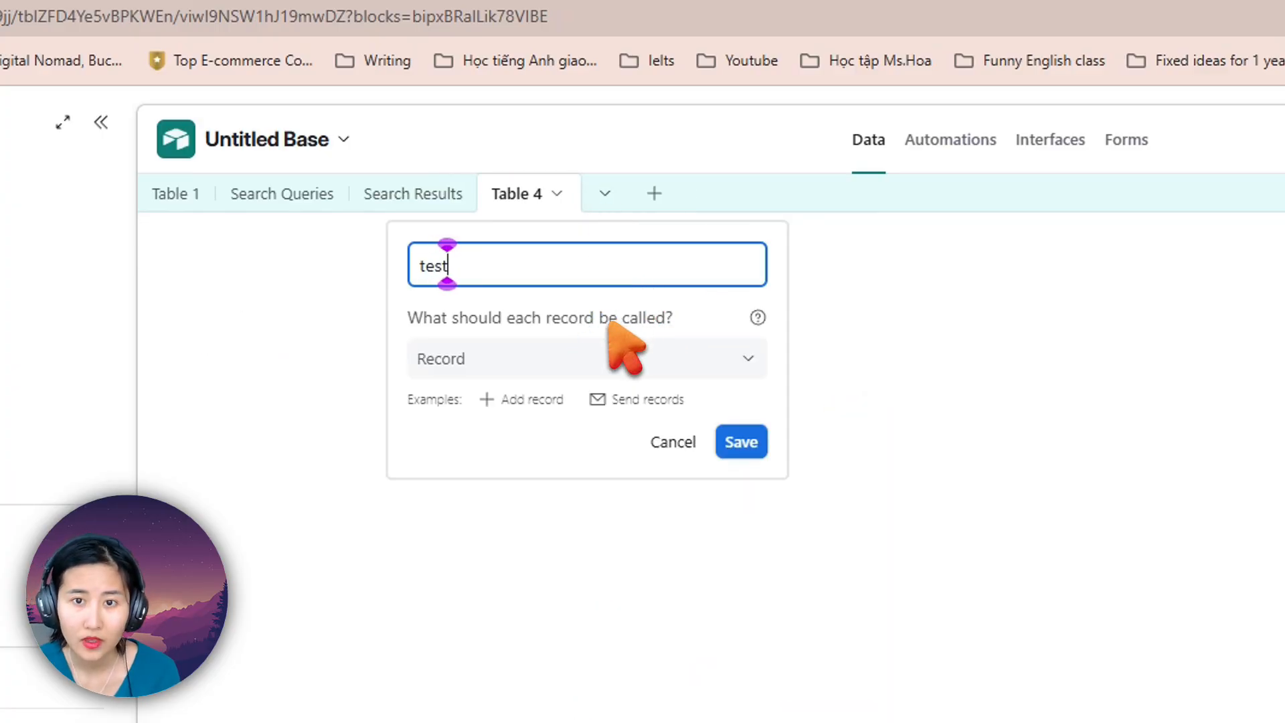
left_click(738, 437)
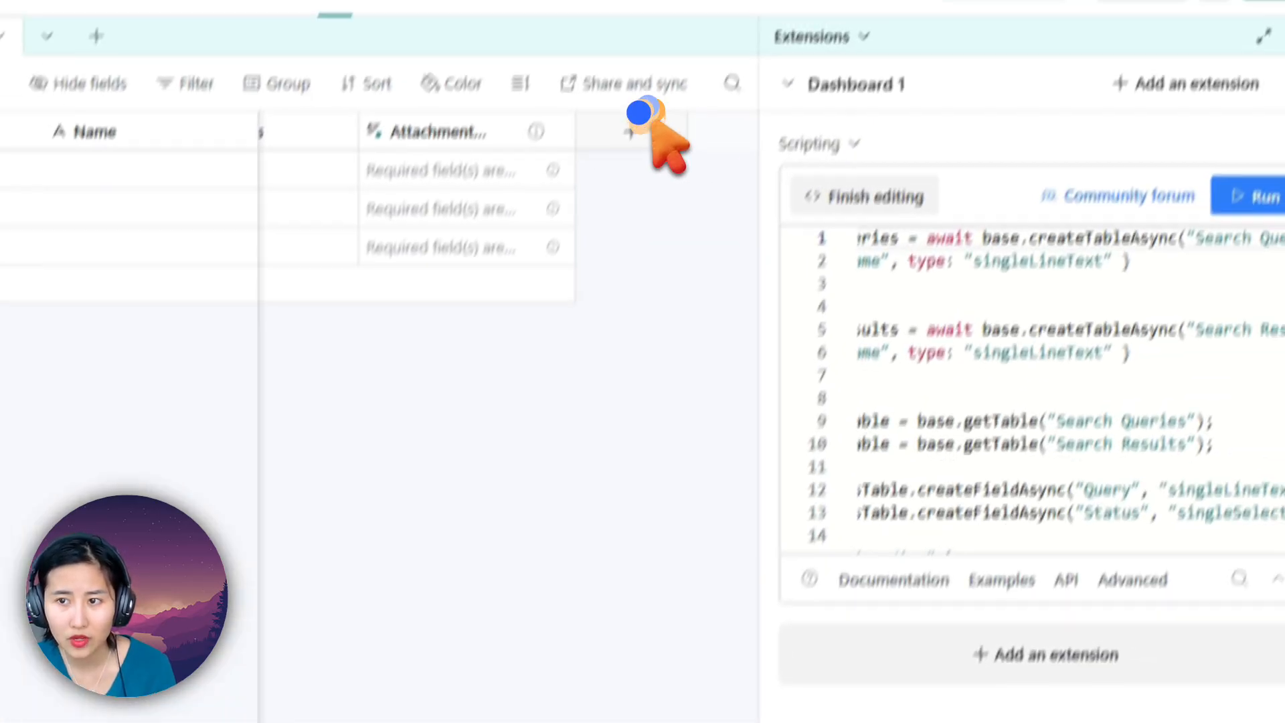
Step: Add a checkbox field named "Check" to the test table
left_click(644, 124)
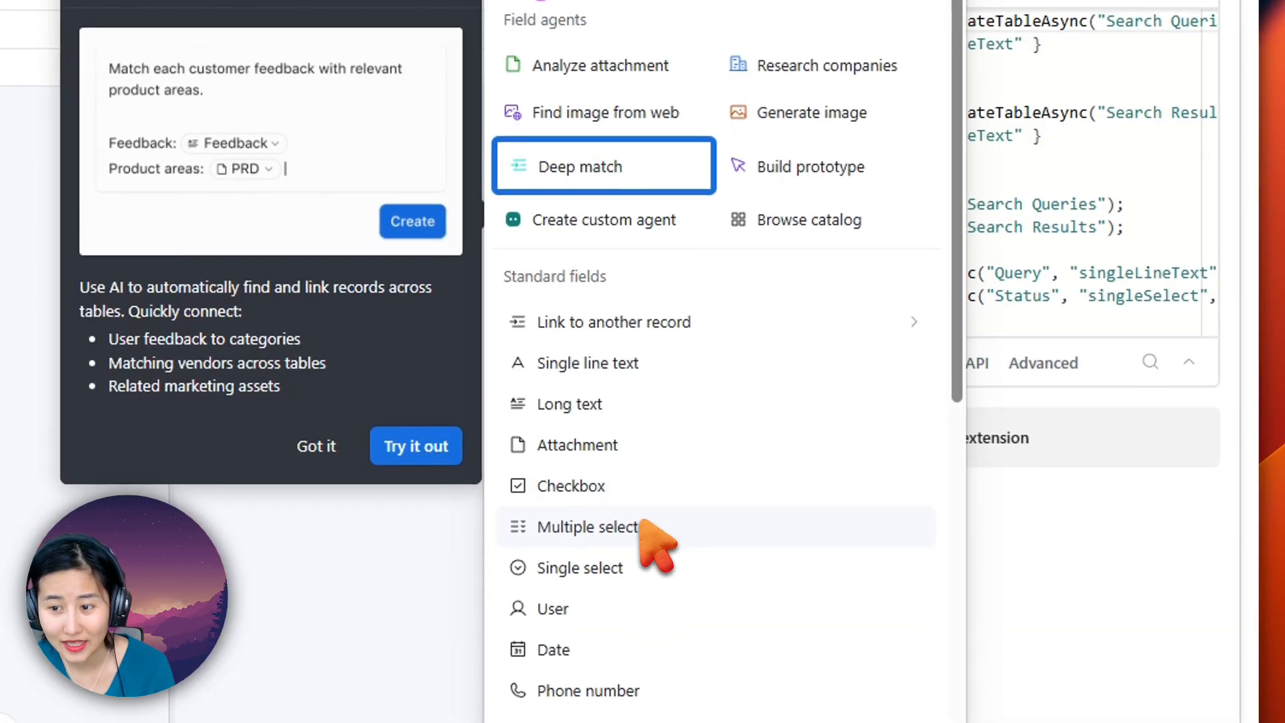
left_click(645, 581)
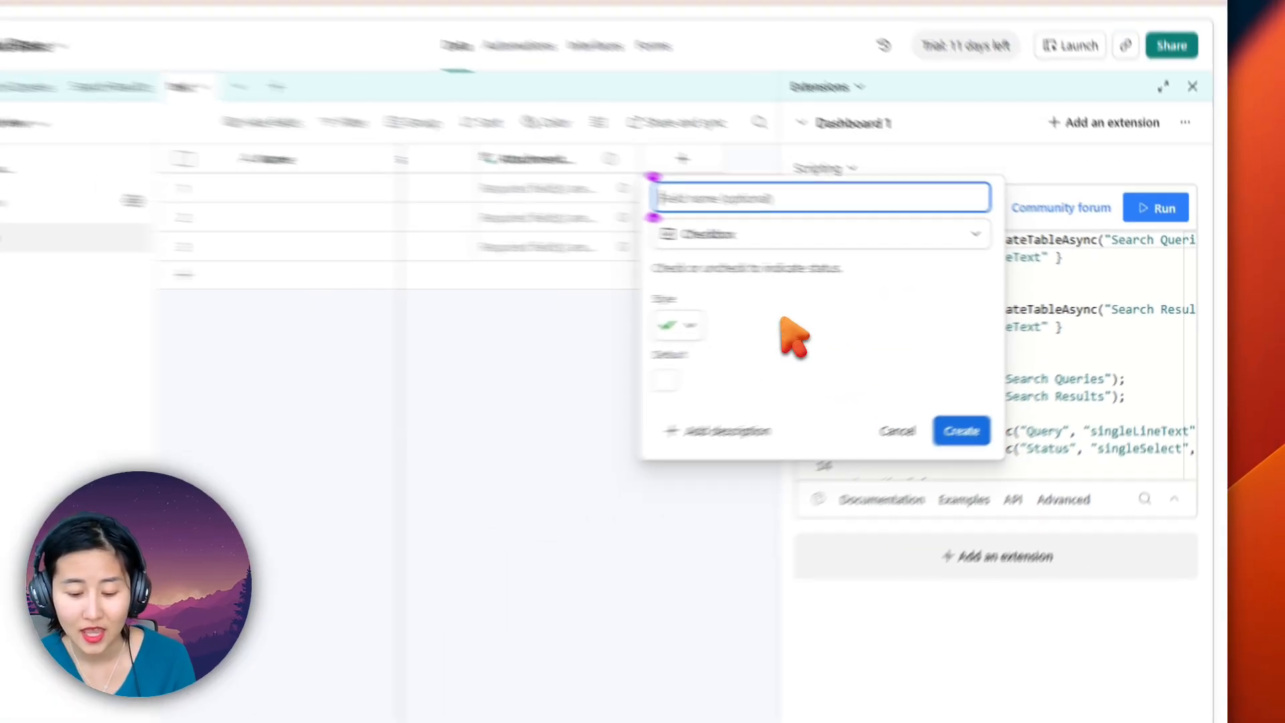
type("Check")
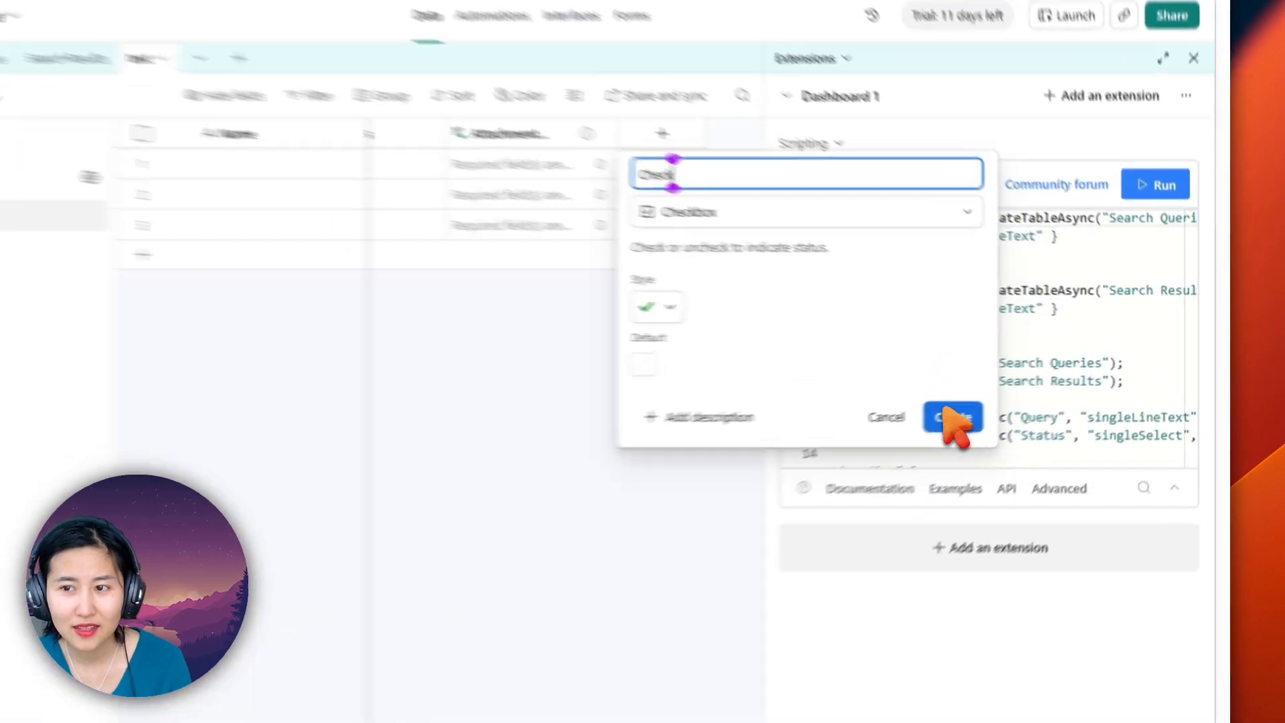
left_click(954, 419)
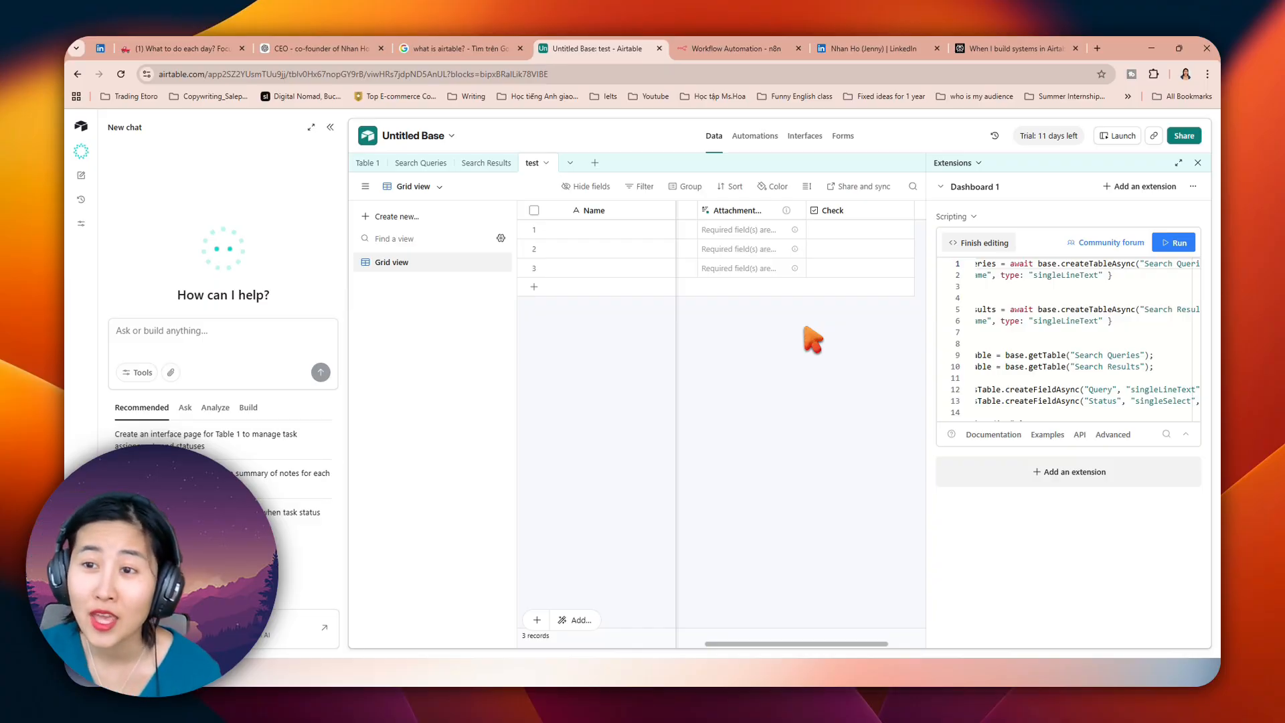
Step: Add a Duration field after the Check field in the test table, keeping its default settings
left_click_drag(733, 644, 806, 644)
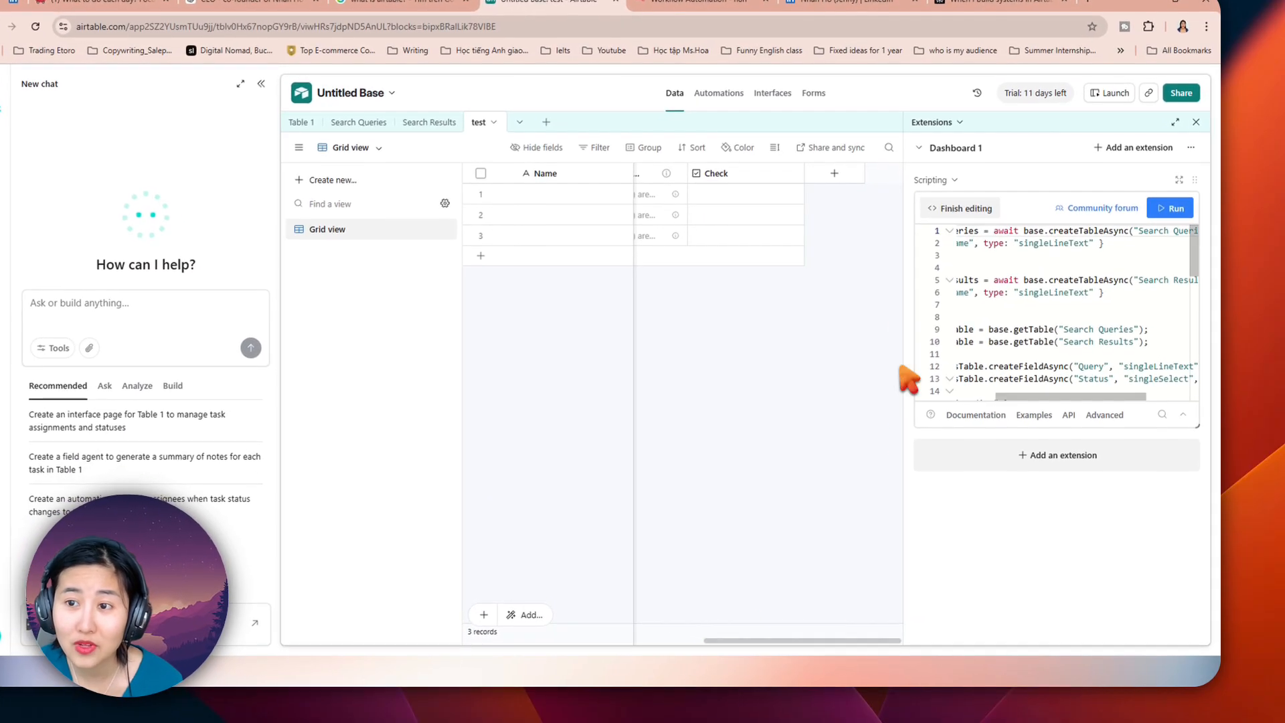
left_click(861, 211)
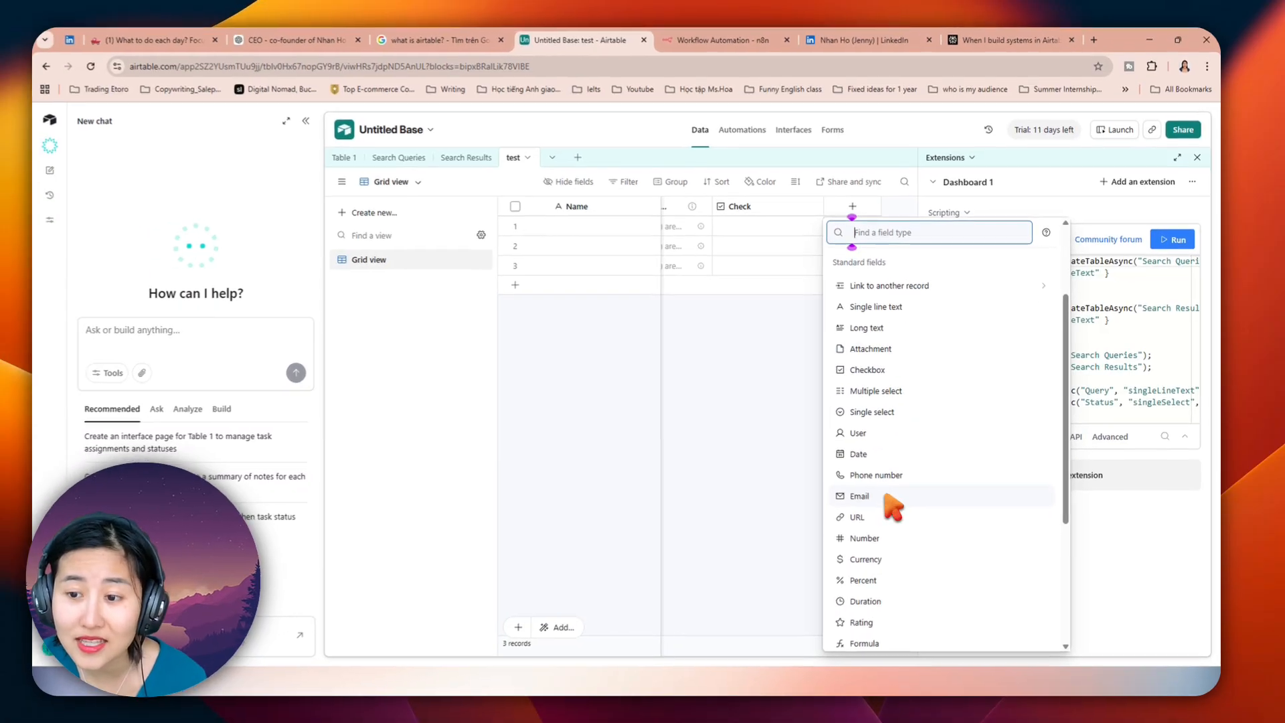
scroll(904, 536, "down", 1)
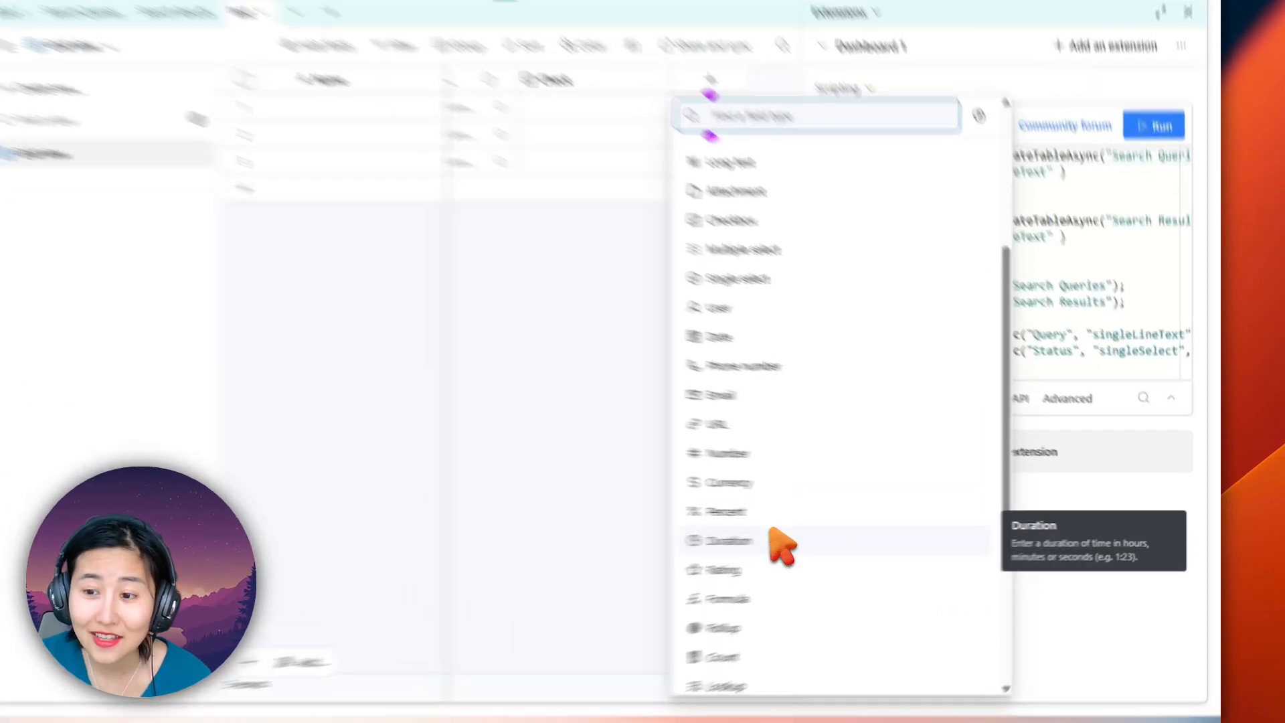
left_click(912, 535)
left_click(1037, 463)
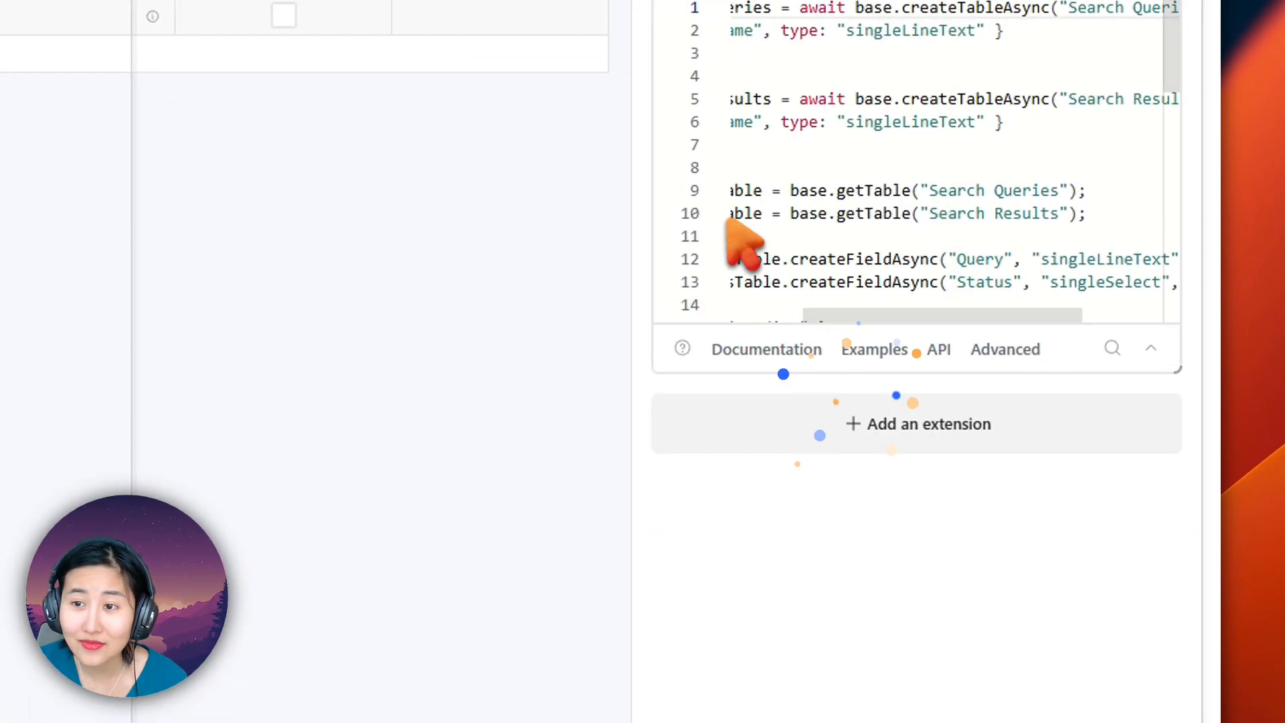
right_click(411, 148)
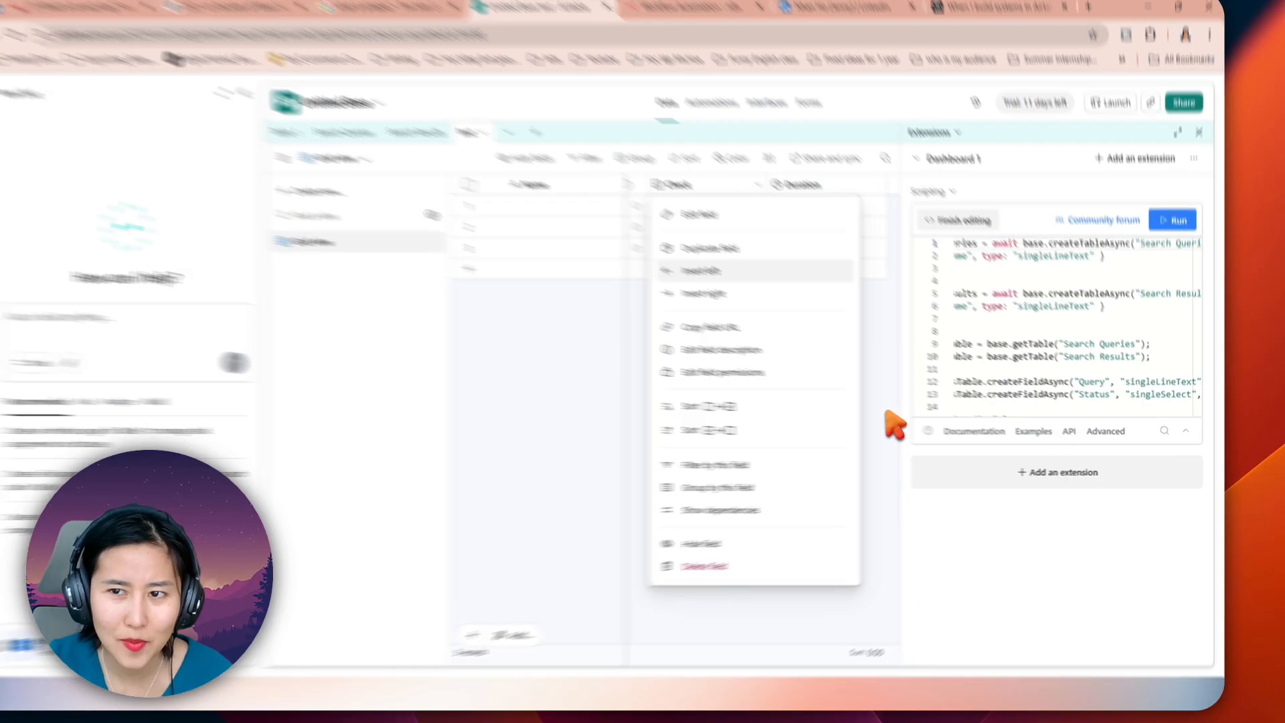
left_click(910, 412)
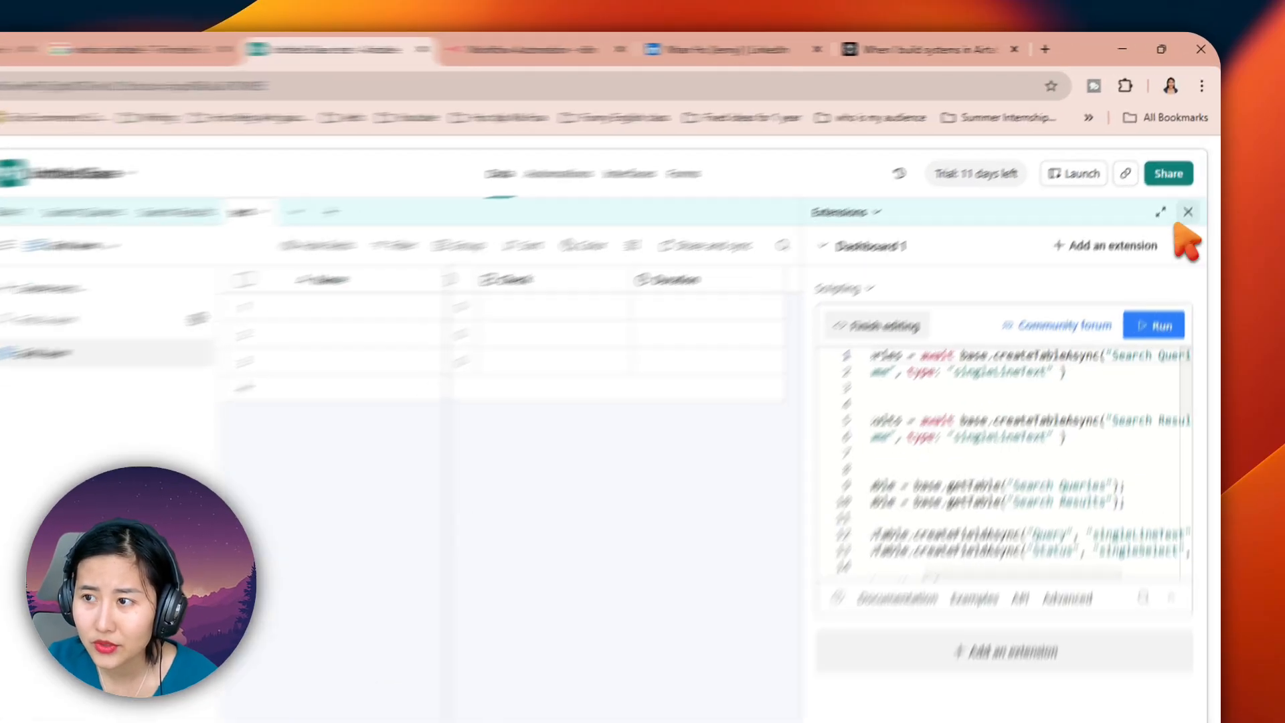
Step: Close the Extensions panel and show Table 1 of the base
left_click(1198, 163)
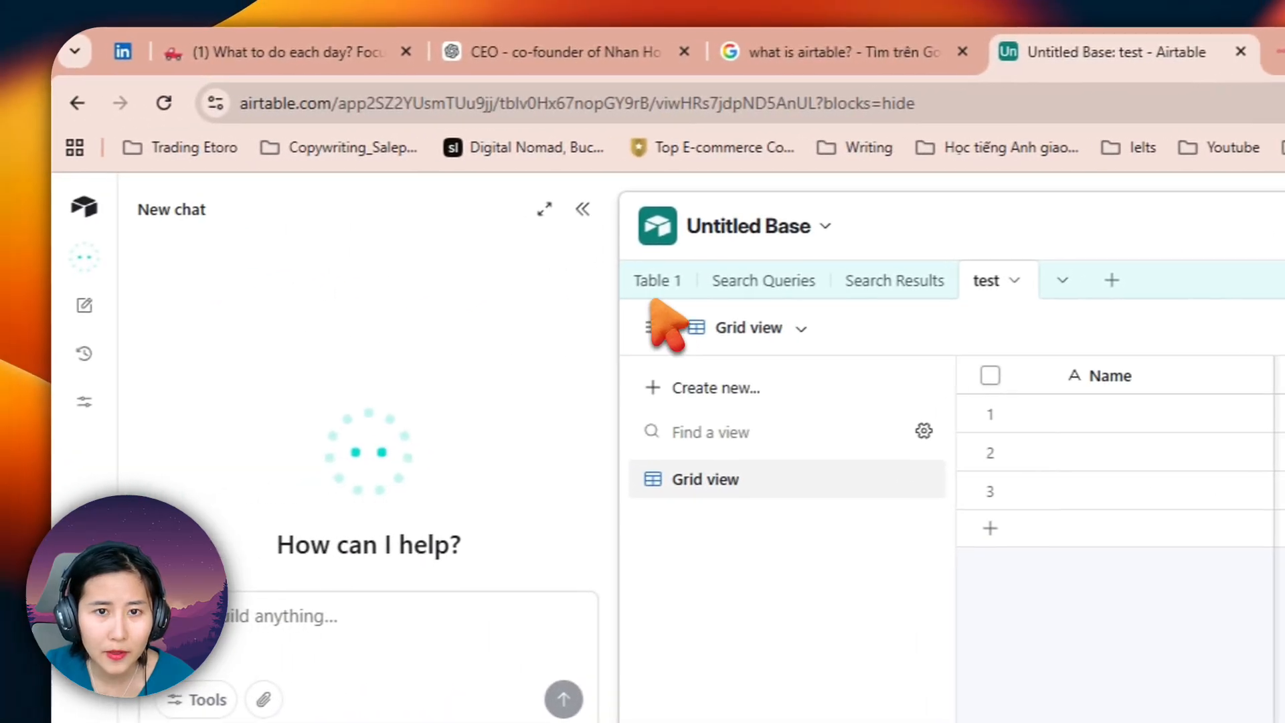
left_click(656, 283)
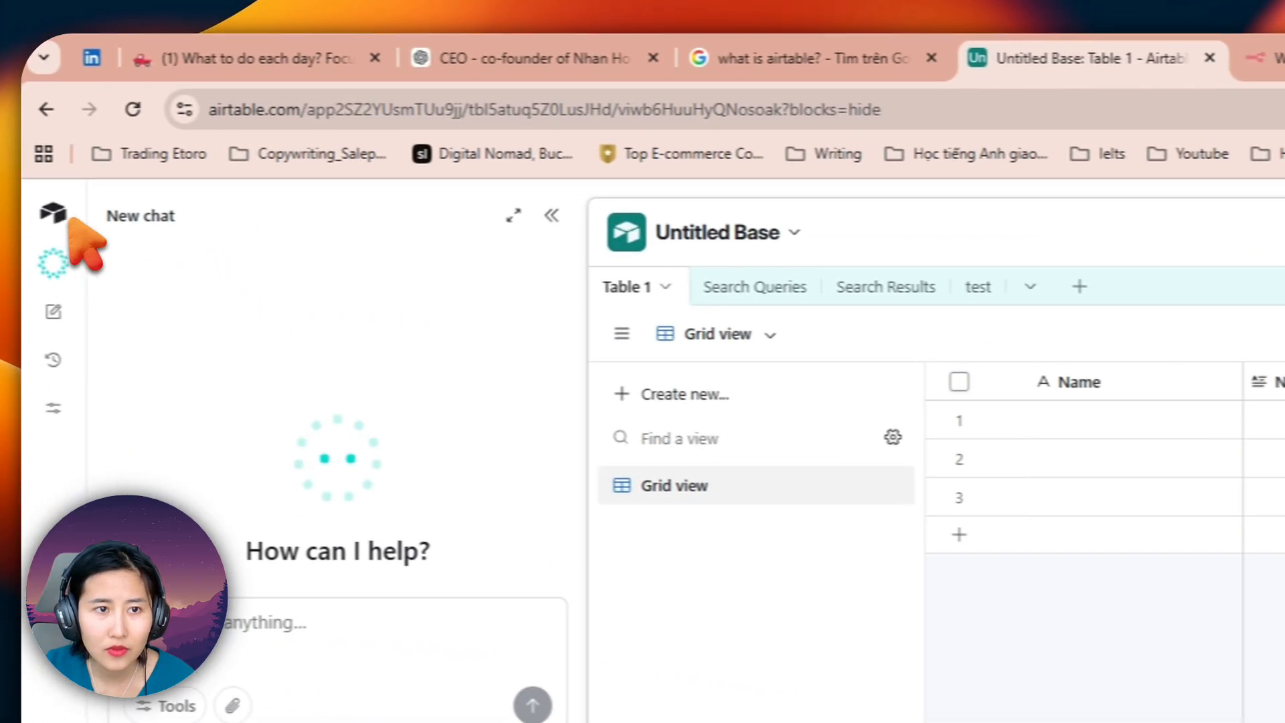
Step: Open the Airtable home page in a new tab and create a new base by building an app on your own
left_click(81, 214)
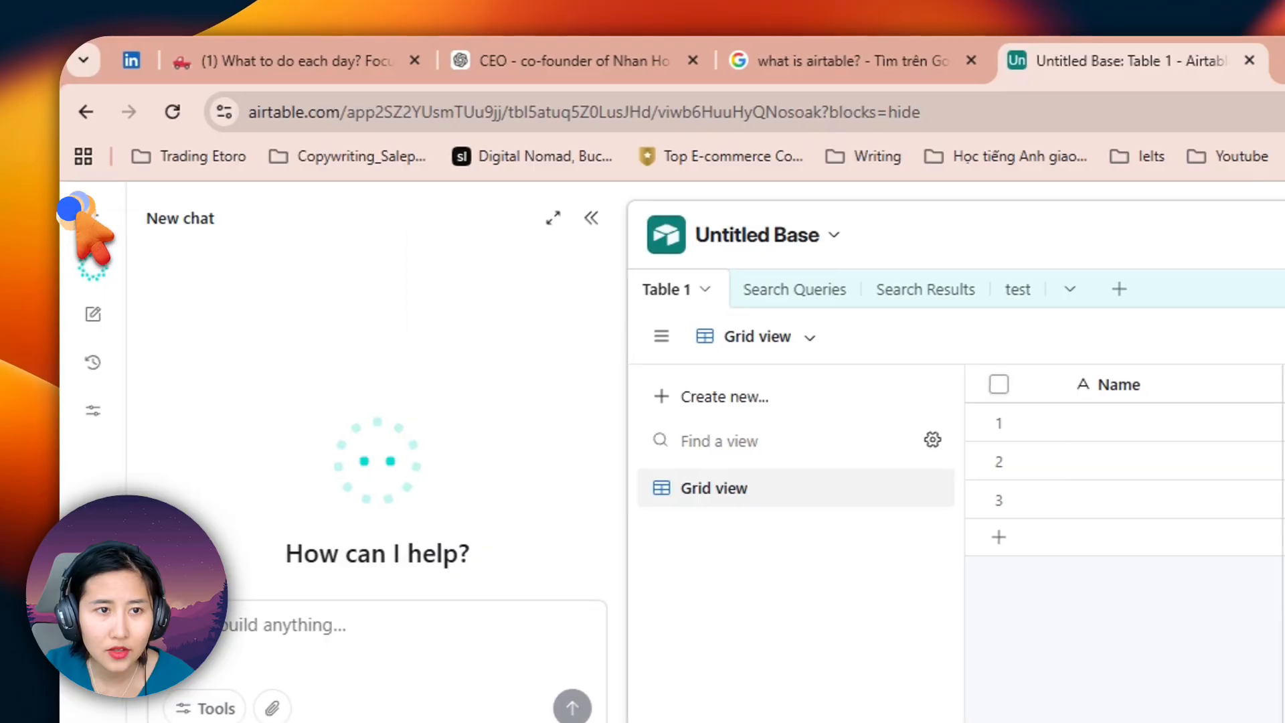
right_click(79, 213)
left_click(162, 243)
left_click(850, 57)
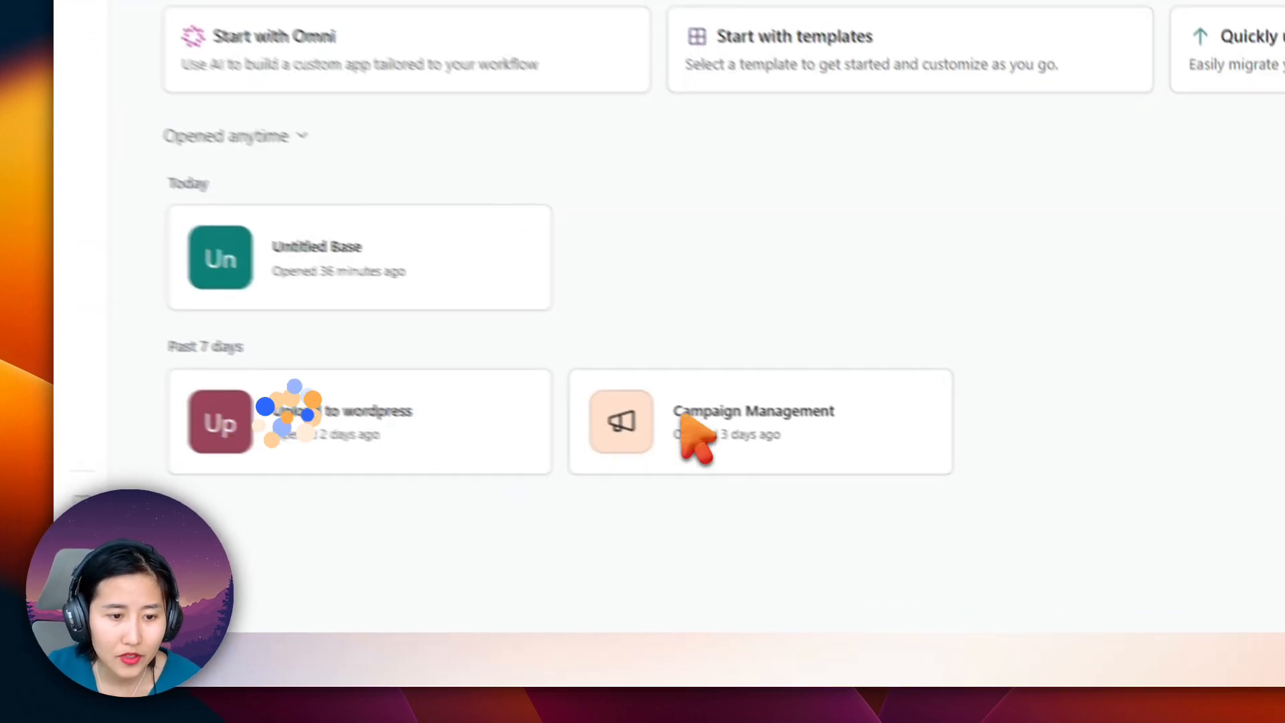
left_click(321, 613)
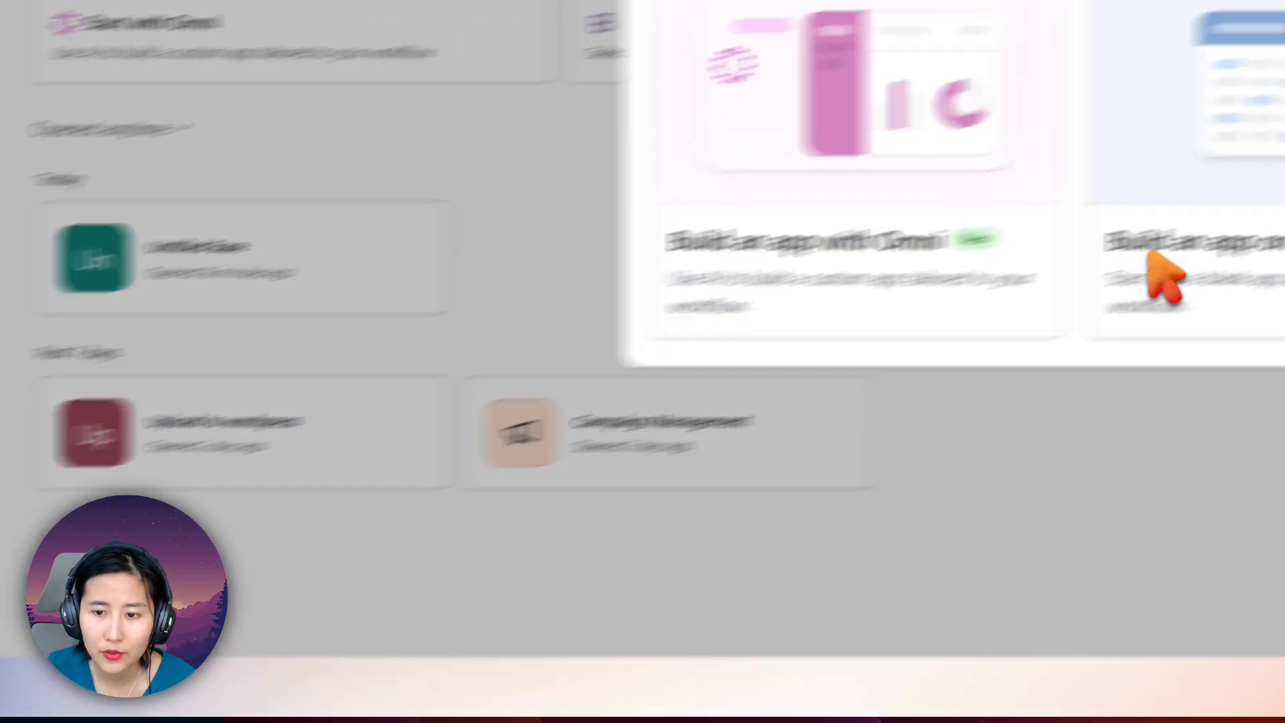
left_click(1120, 283)
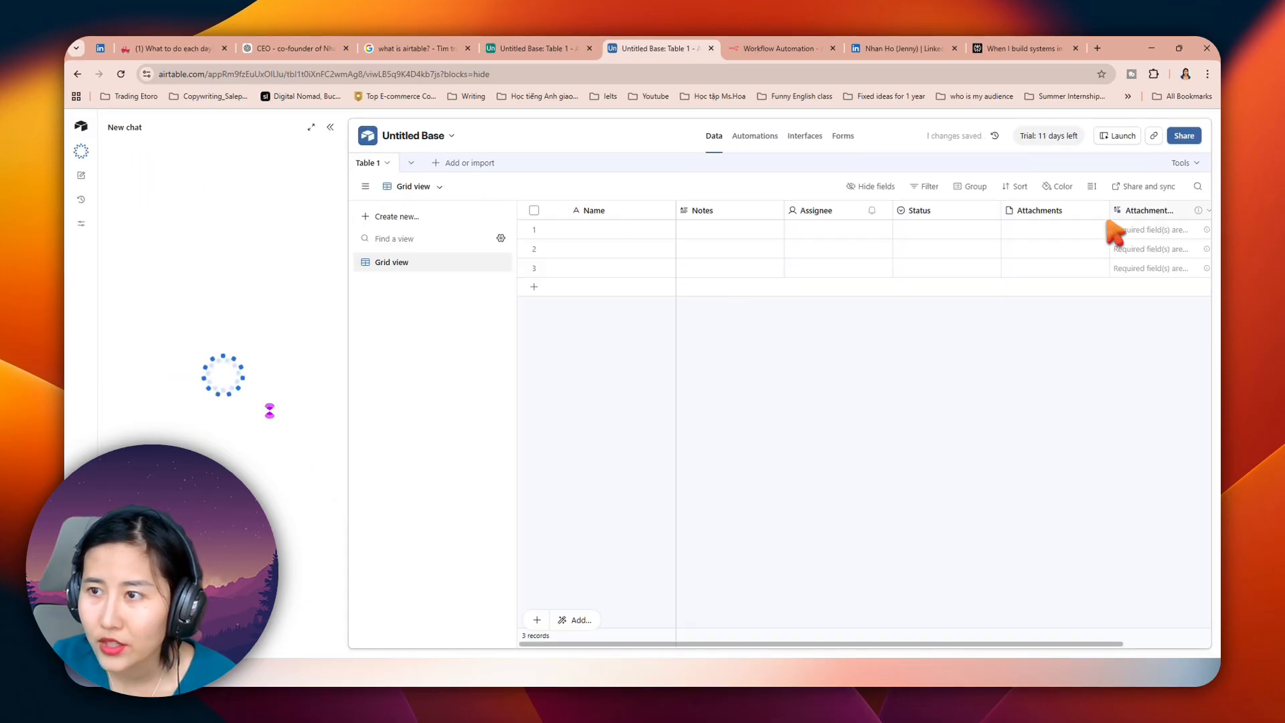
Step: Search the new base's extension marketplace for "script" and add the Scripting extension
left_click(1184, 163)
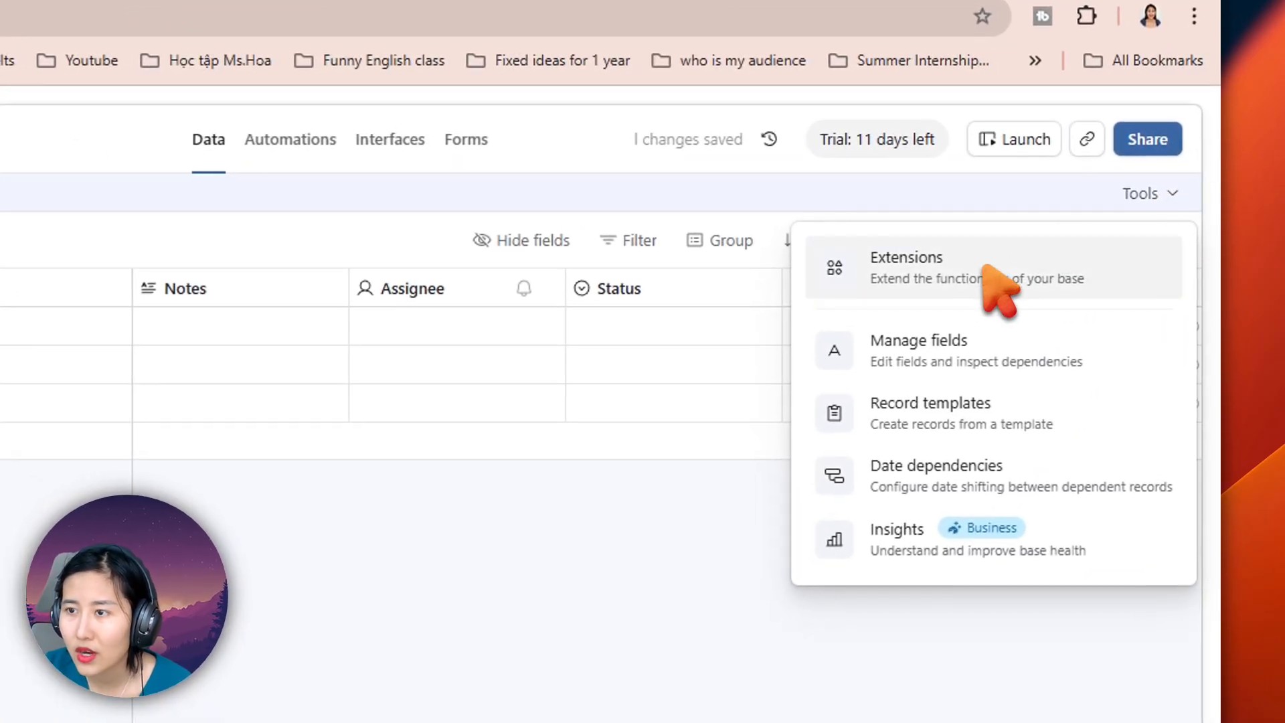
left_click(957, 265)
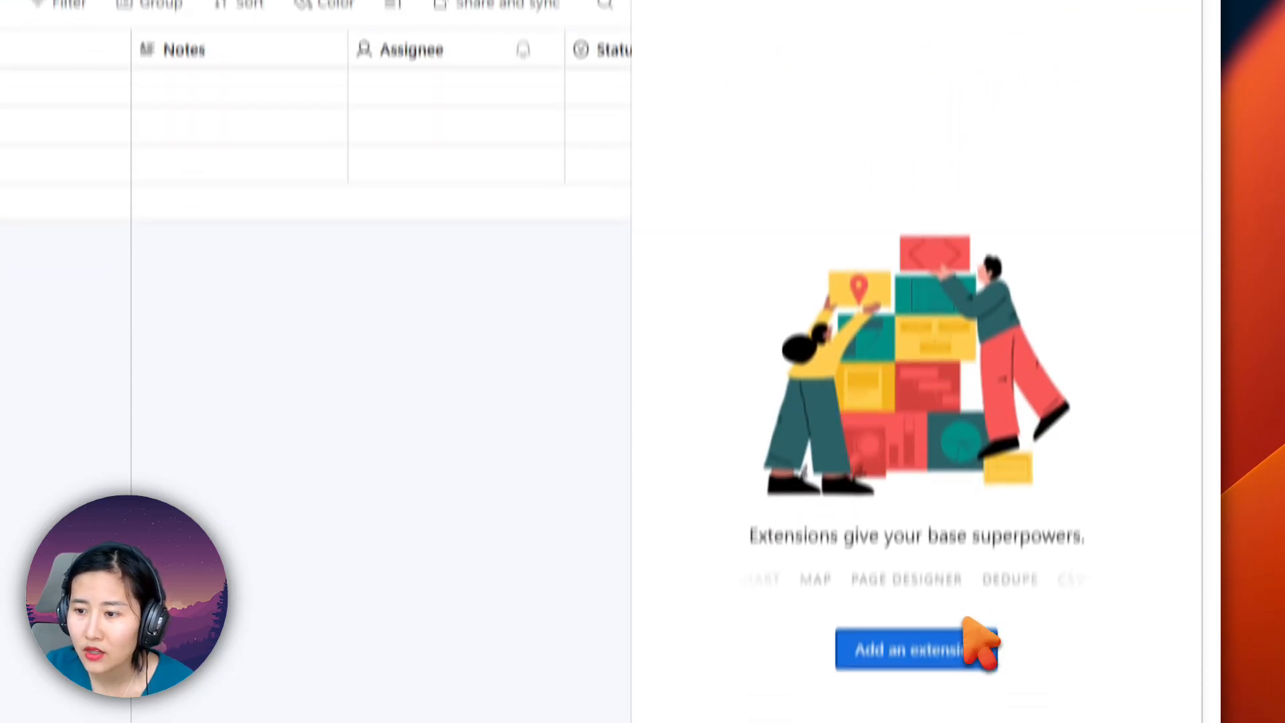
left_click(969, 642)
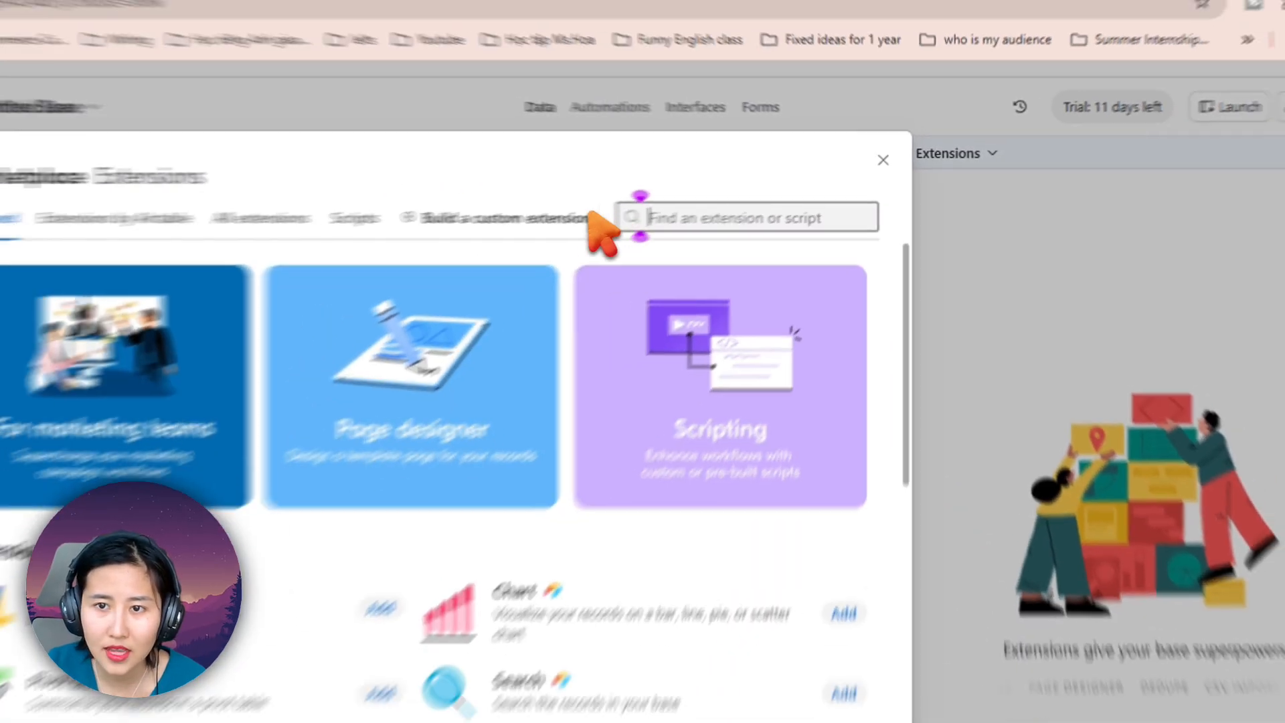
type("sceri")
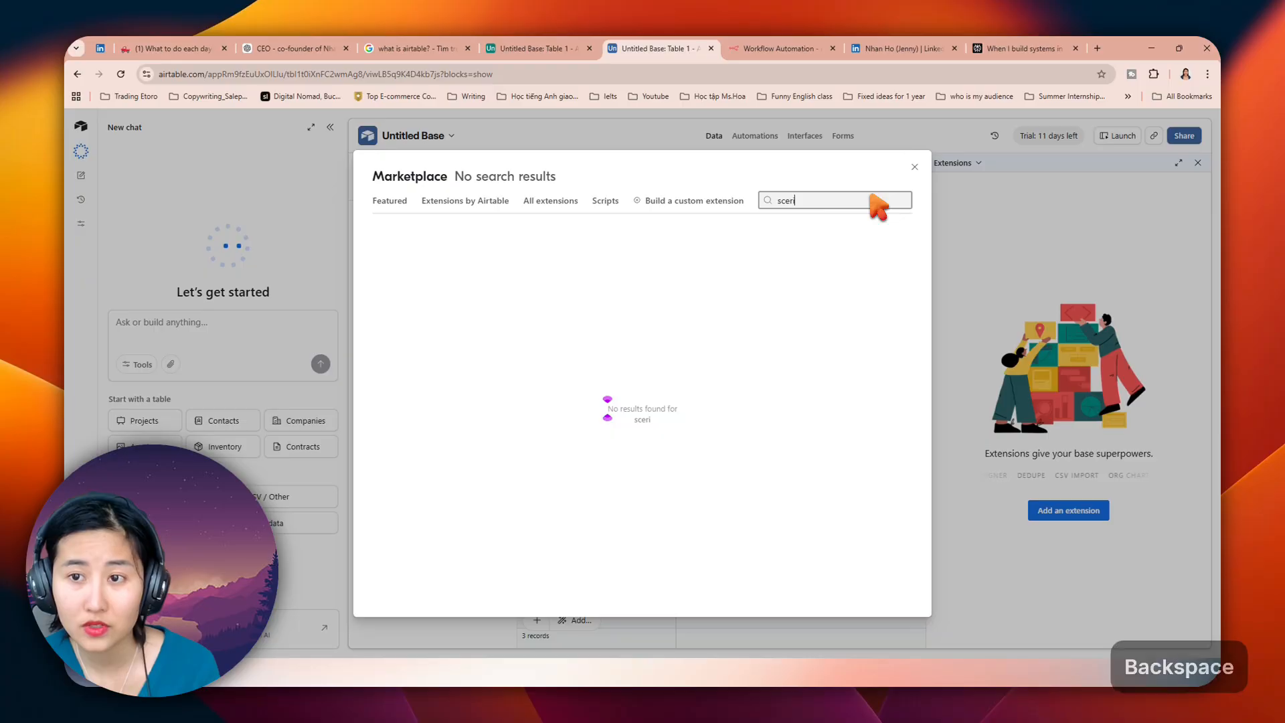
key("BackSpace")
key("BackSpace")
key("BackSpace")
type("ript")
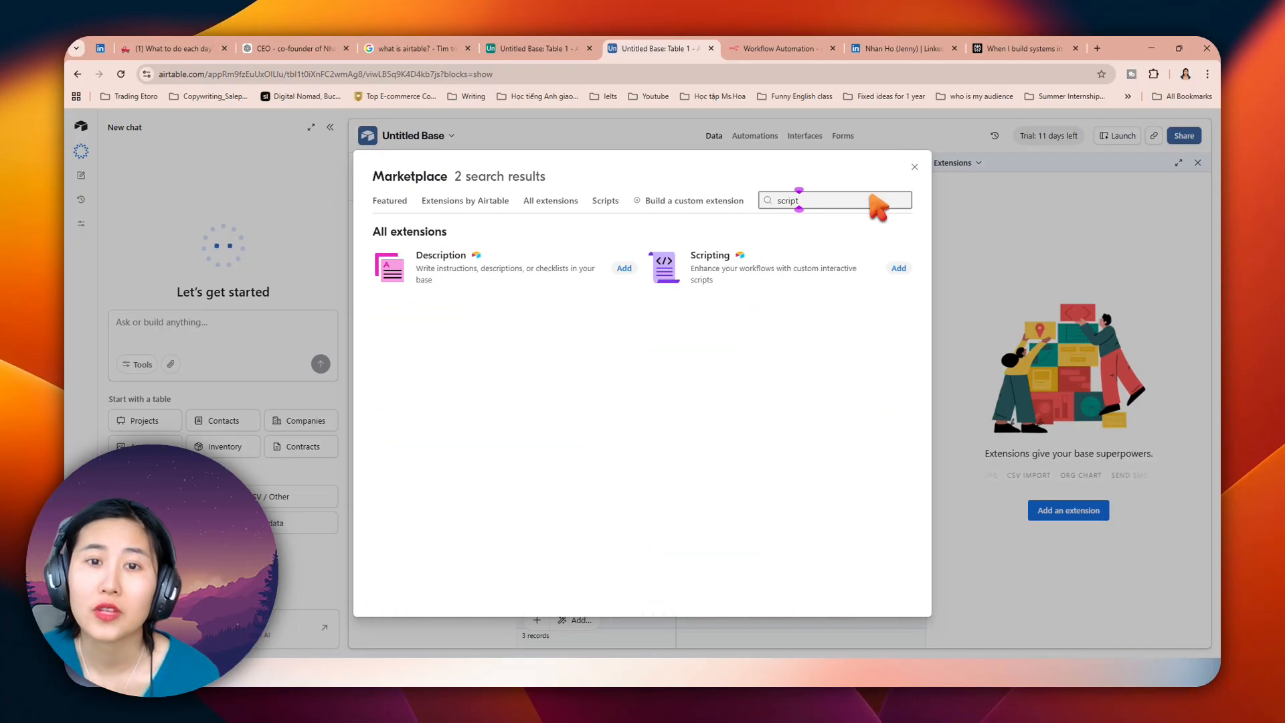
left_click(846, 289)
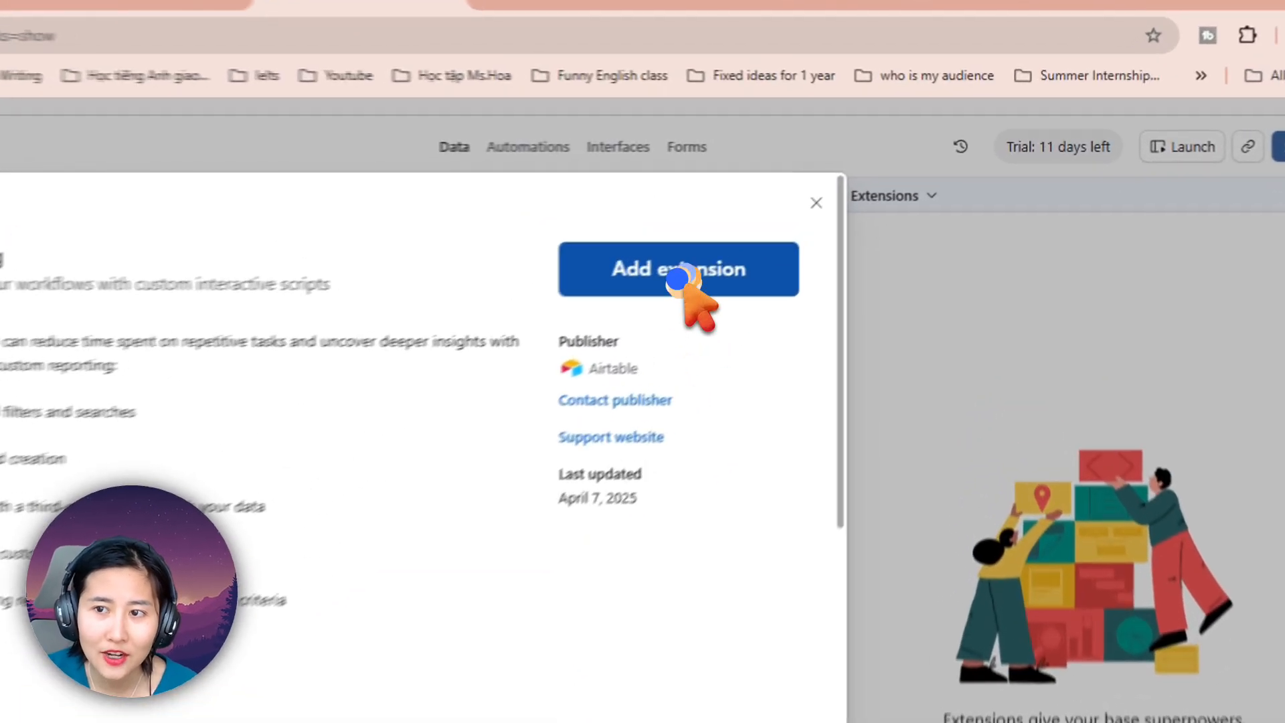
left_click(841, 204)
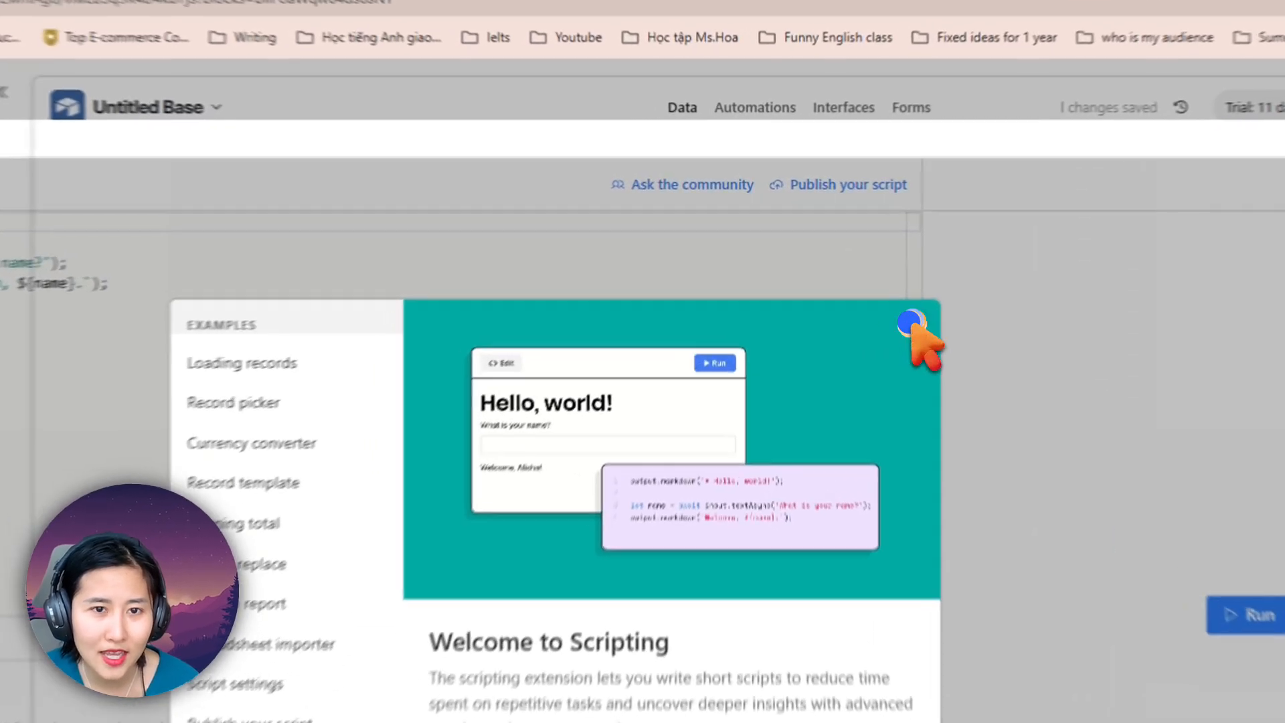
Step: Dismiss the Scripting welcome dialog and delete all the sample code from the script editor
left_click(846, 256)
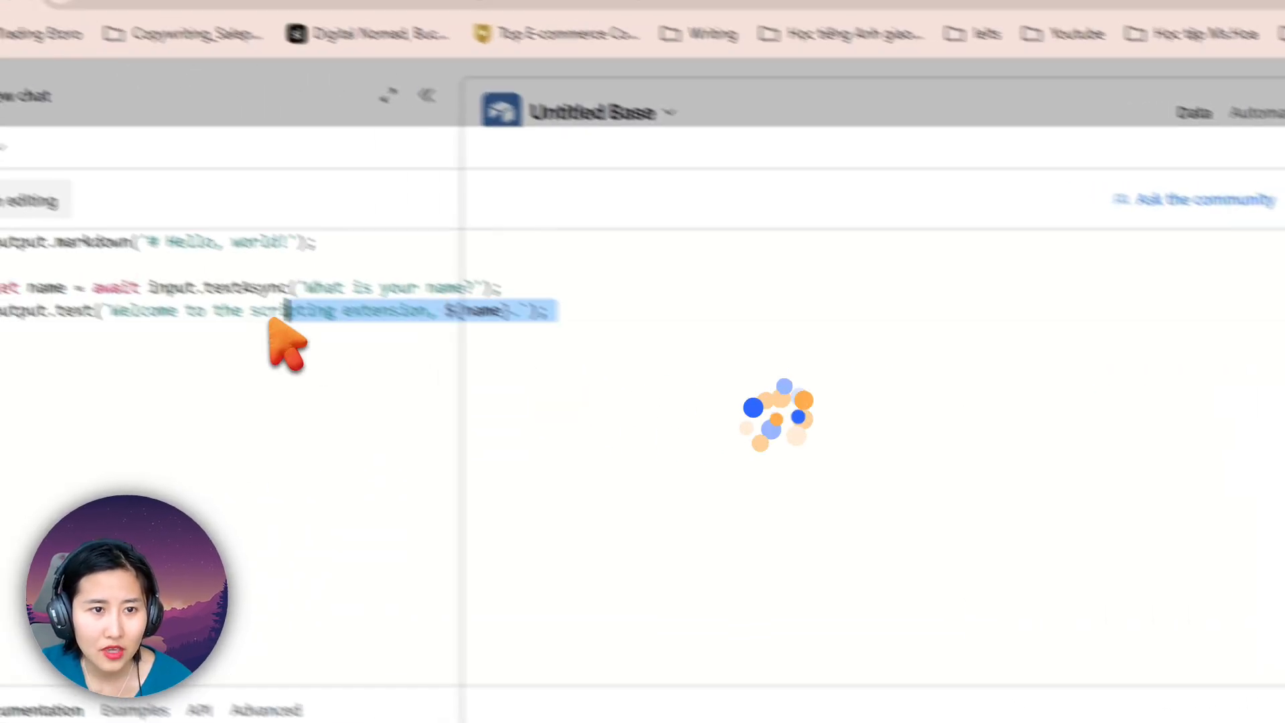
left_click_drag(281, 324, 143, 307)
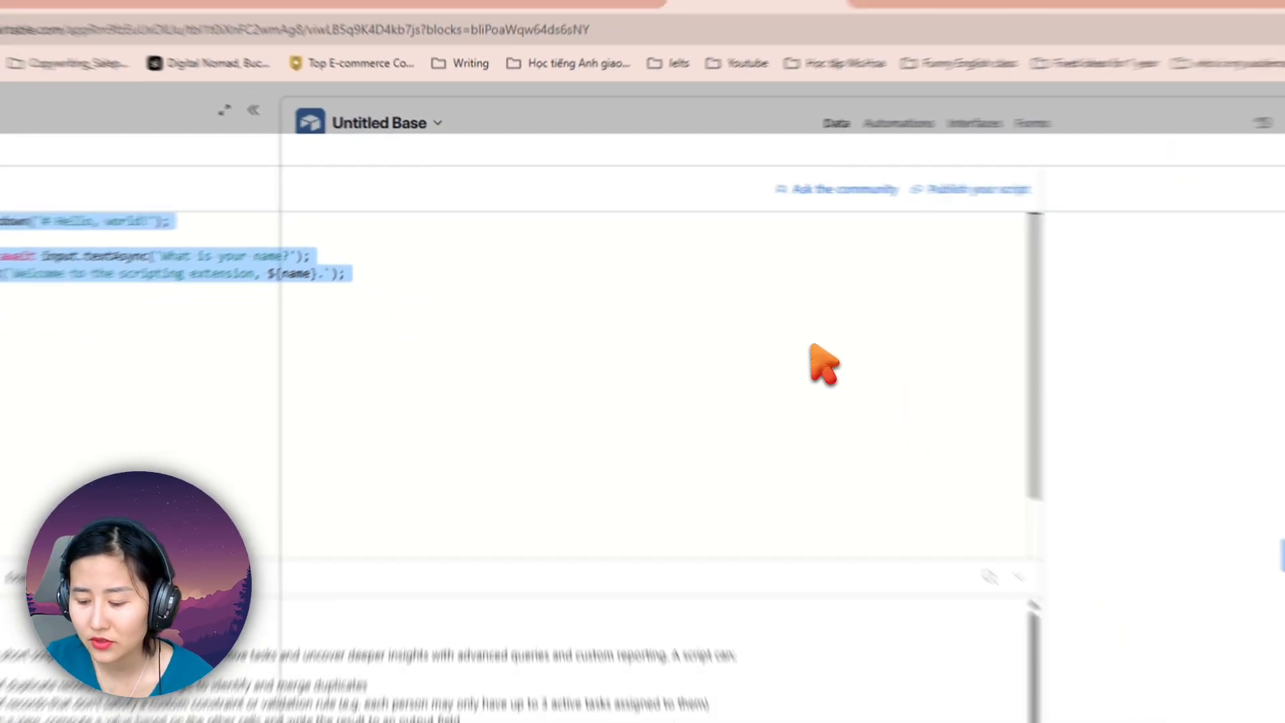
key("BackSpace")
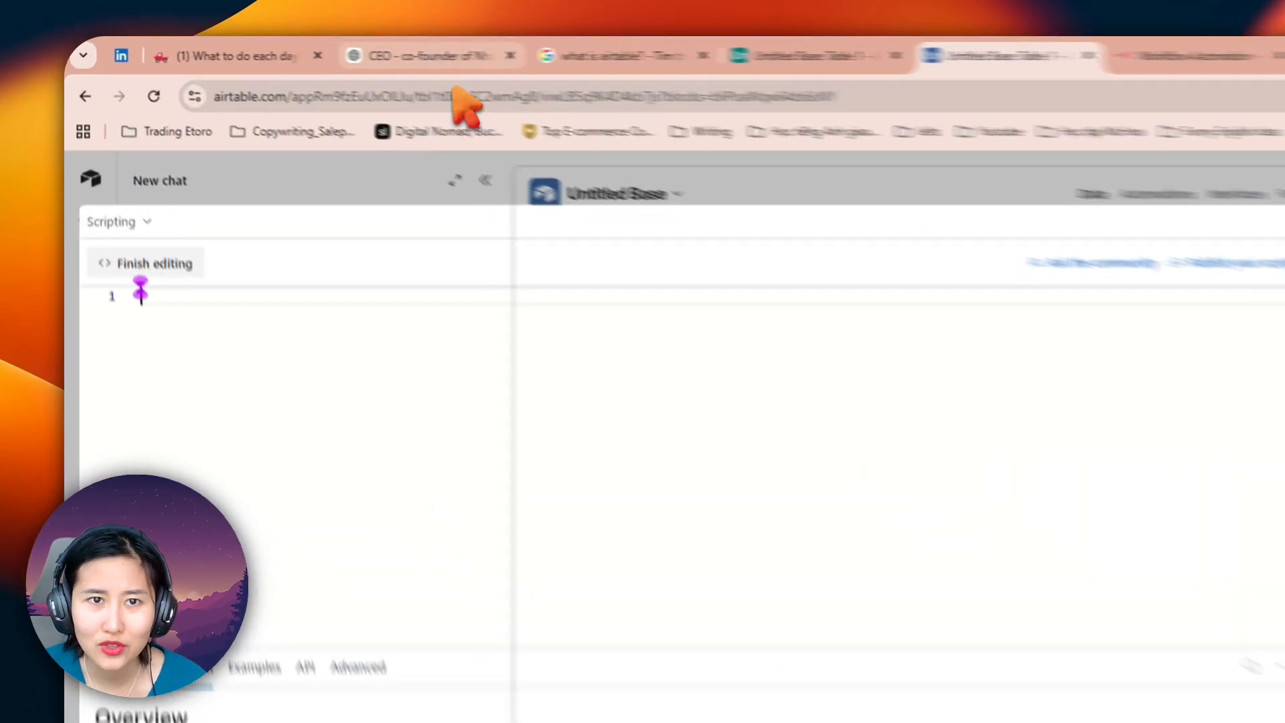
Step: Switch to the ChatGPT conversation and examine the "Full simple version" JavaScript that creates the Search Queries and Search Results tables
left_click(289, 49)
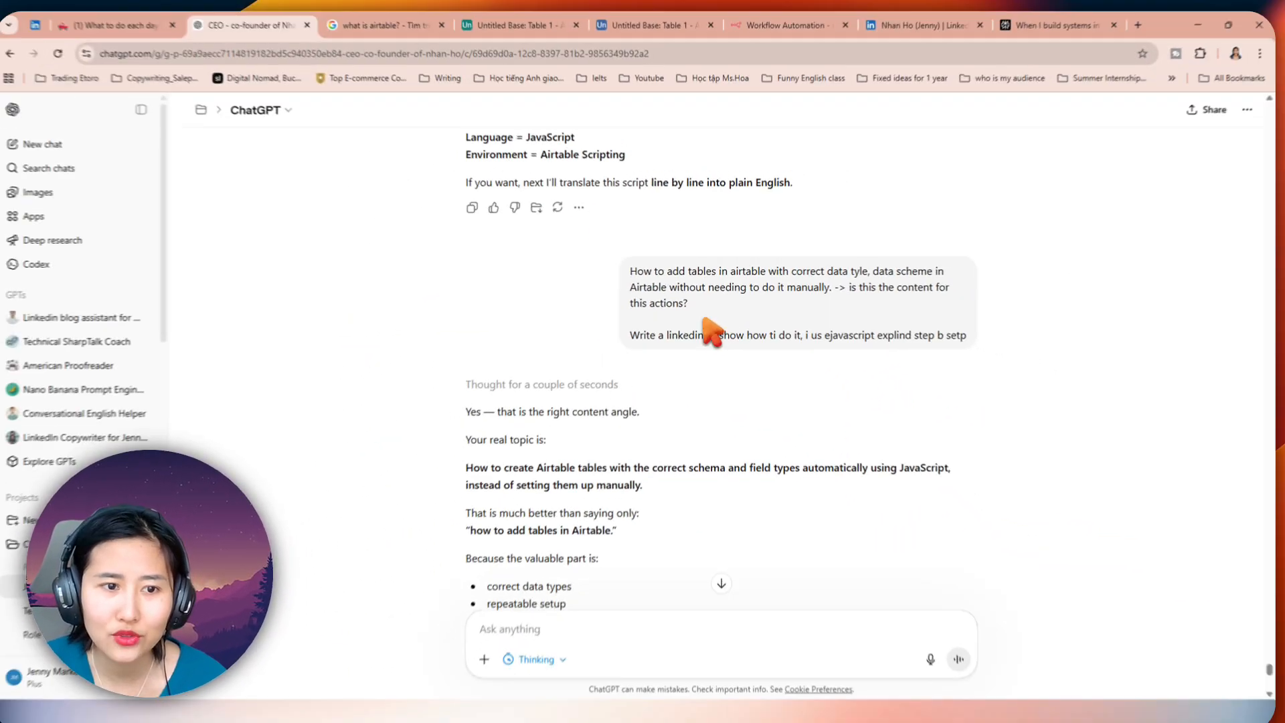
scroll(712, 331, "up", 20)
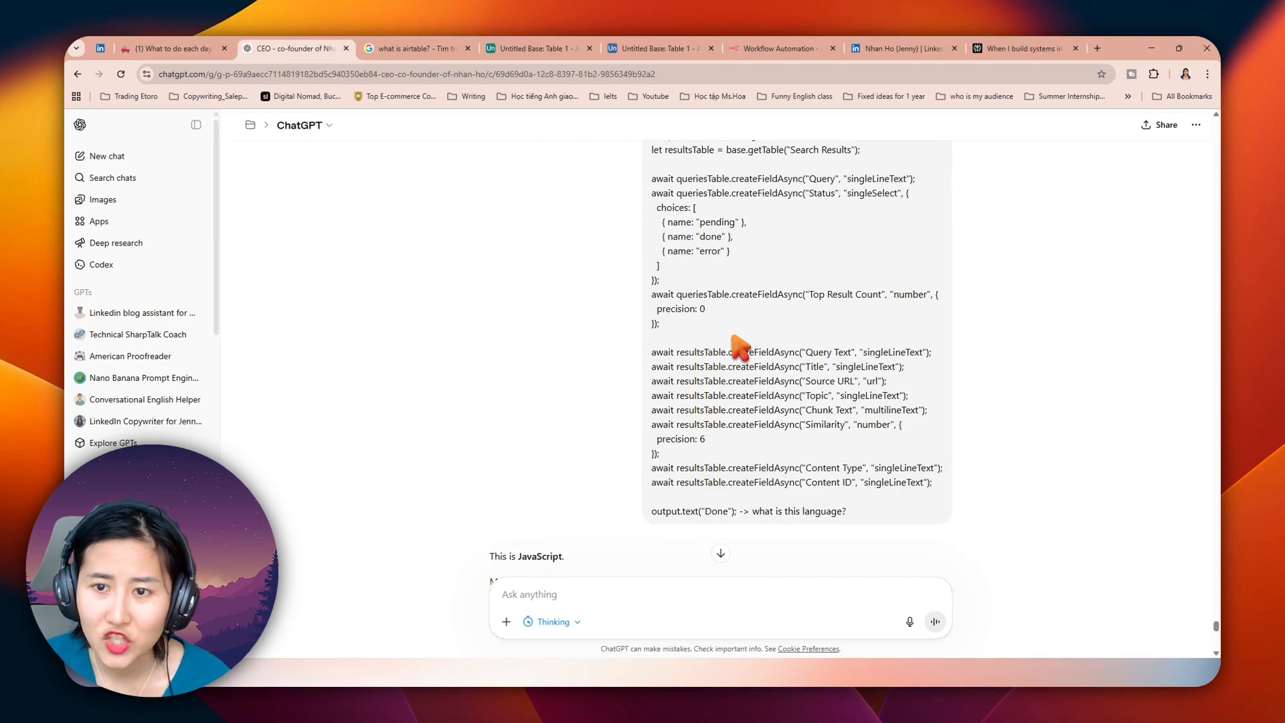
scroll(740, 345, "up", 10)
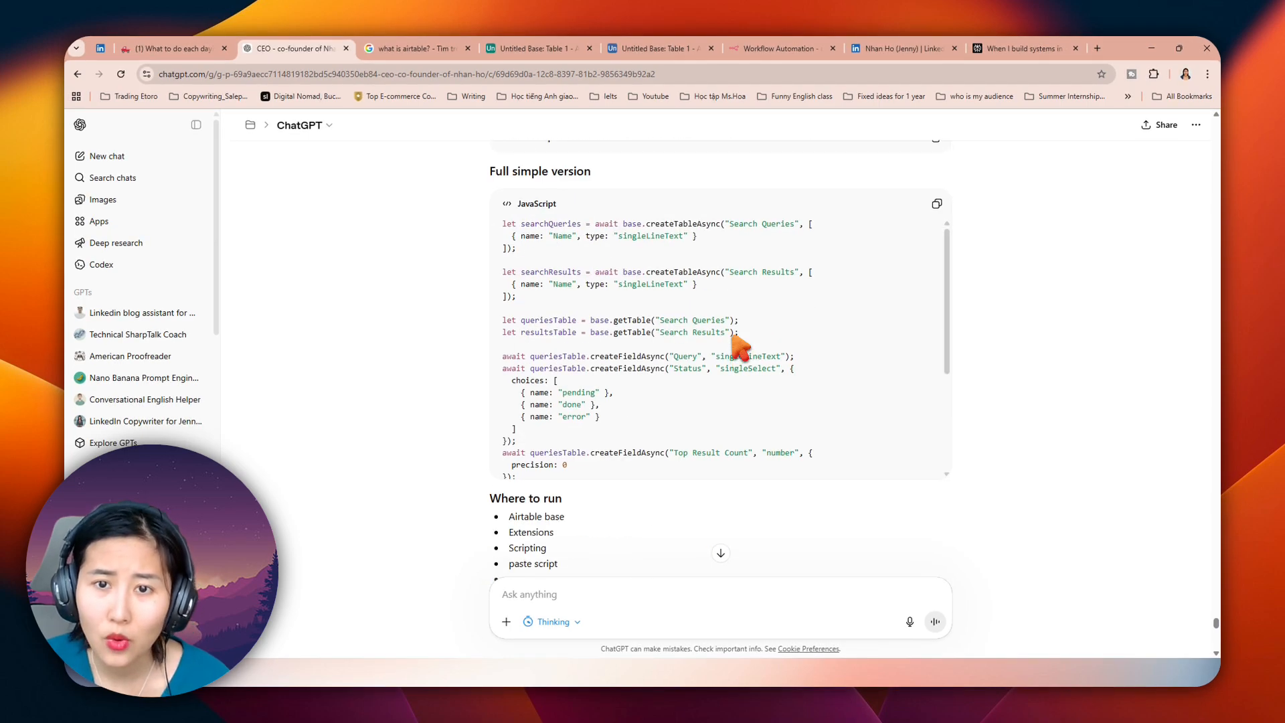
scroll(740, 345, "up", 4)
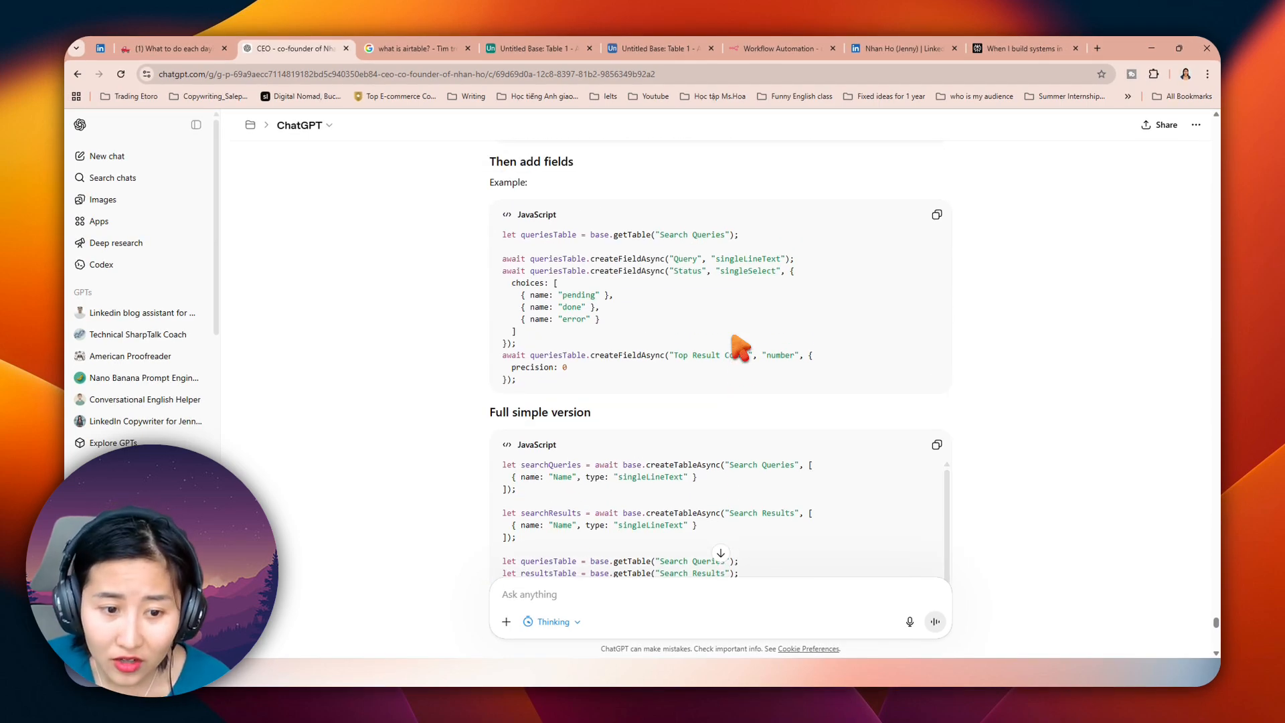
scroll(797, 345, "up", 1)
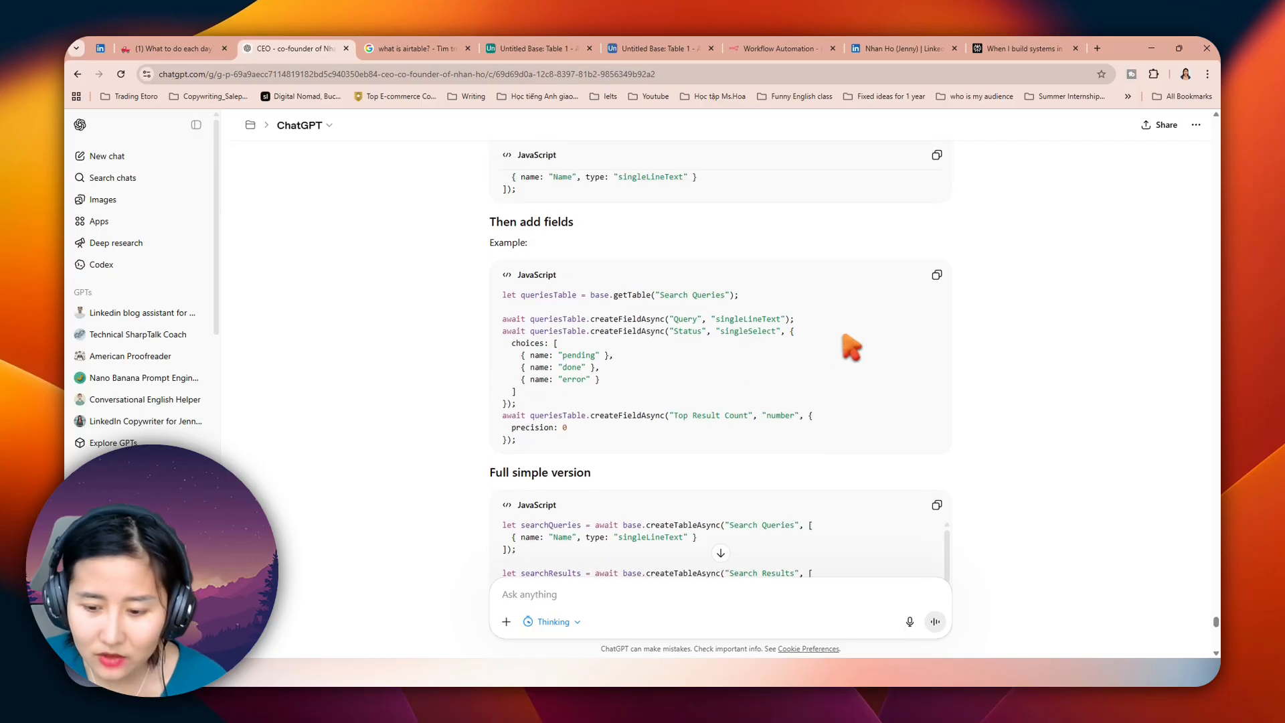
scroll(958, 335, "down", 3)
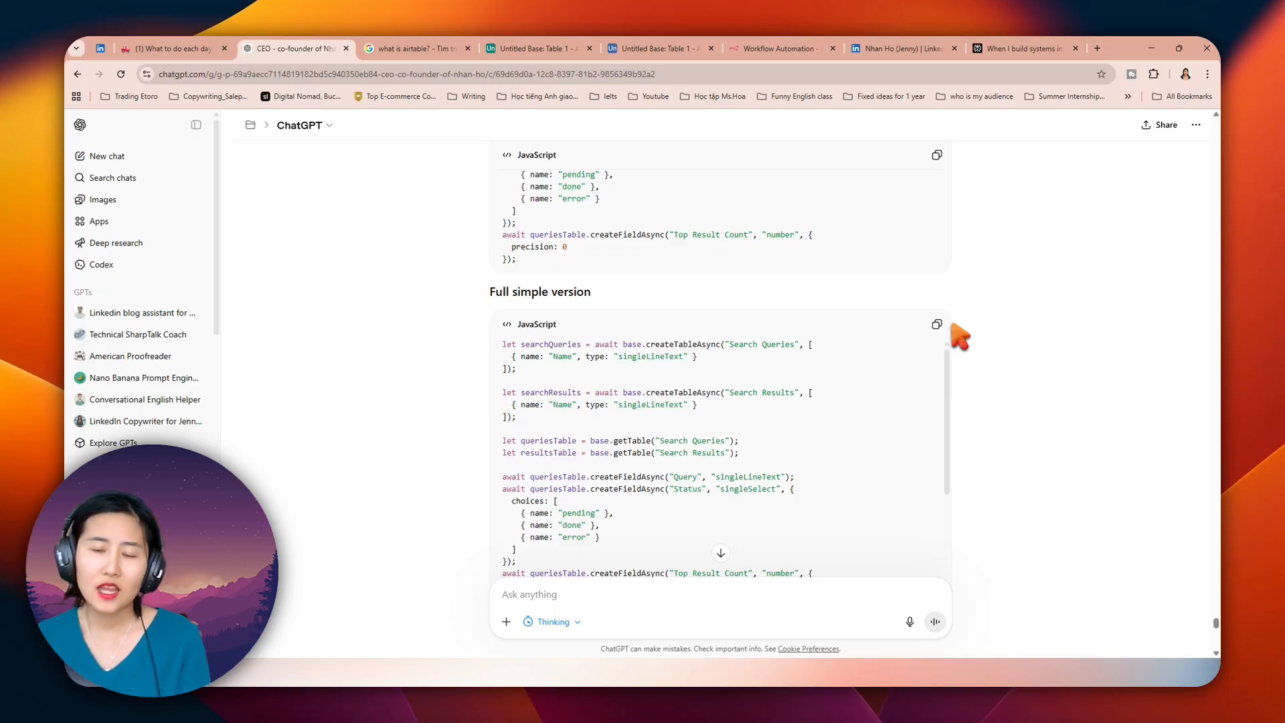
scroll(964, 338, "down", 3)
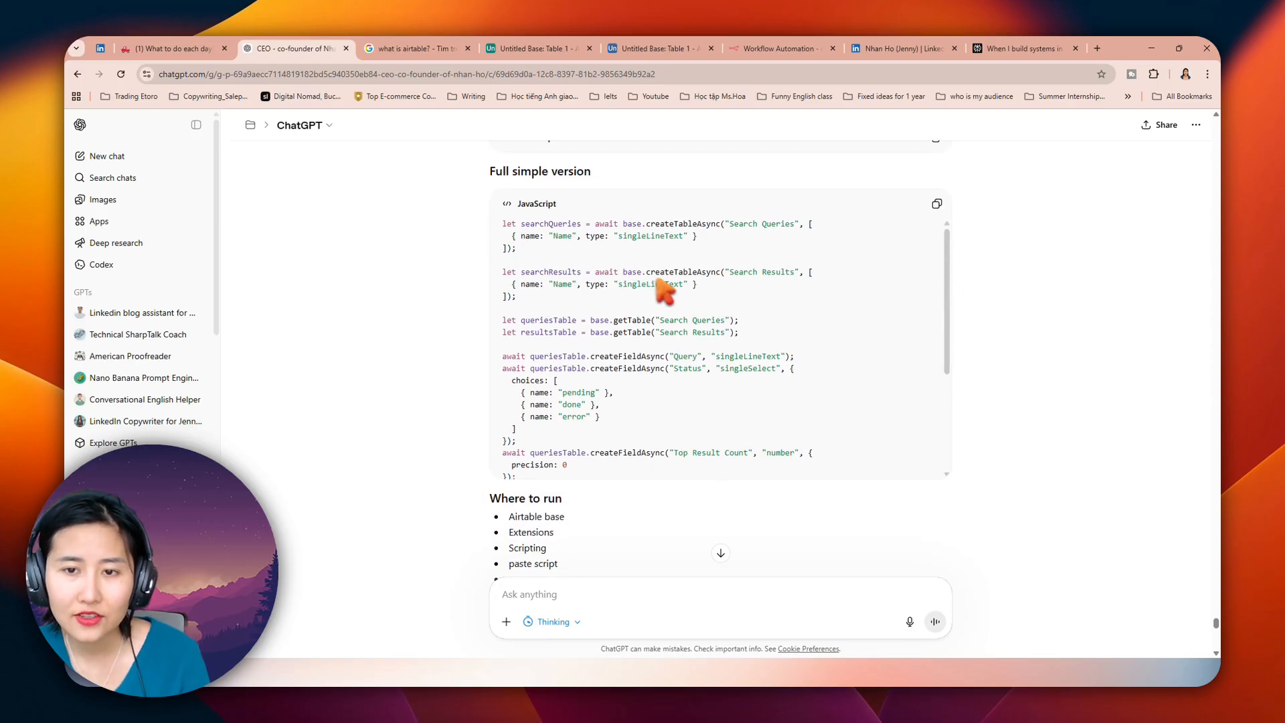
left_click_drag(522, 223, 740, 239)
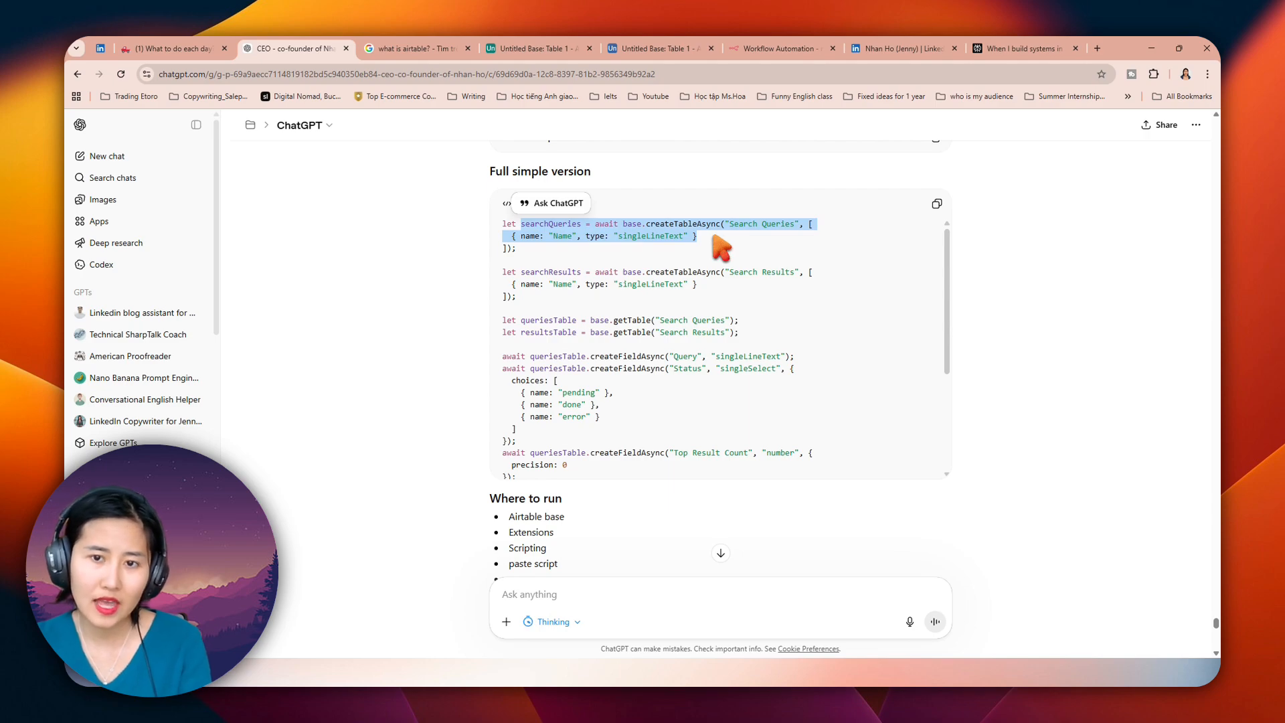
left_click_drag(815, 370, 352, 292)
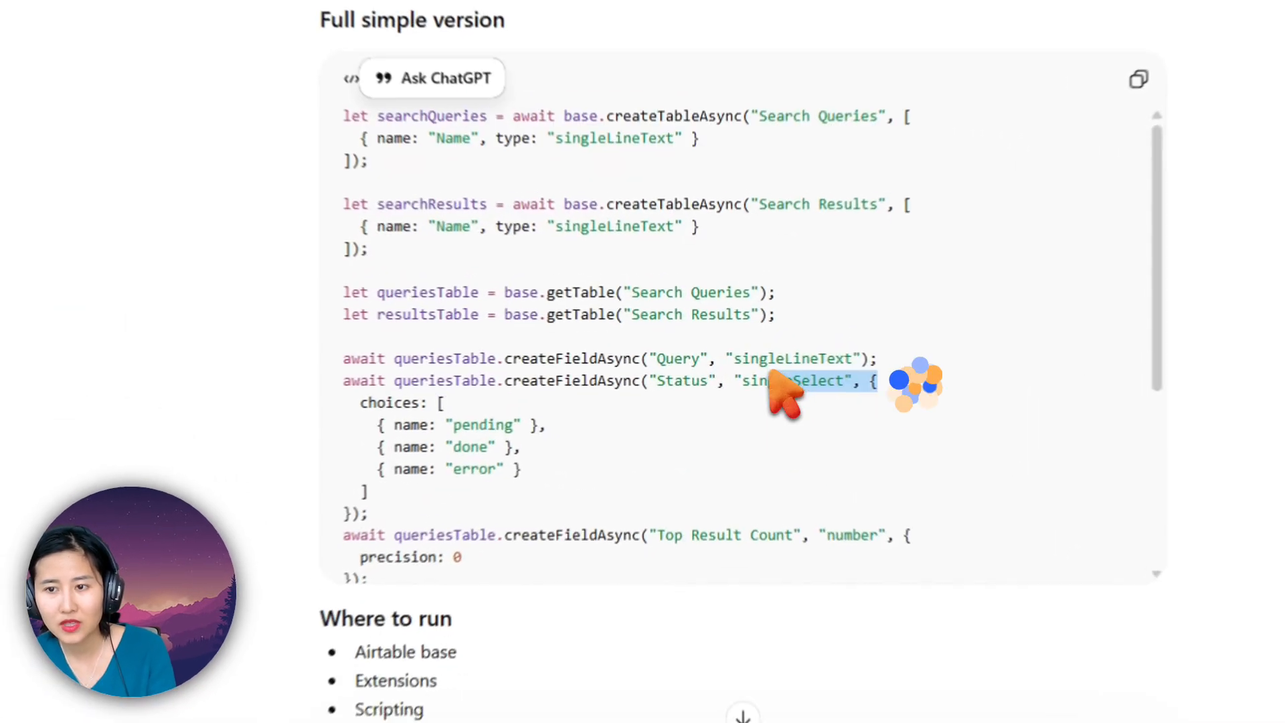
left_click(513, 224)
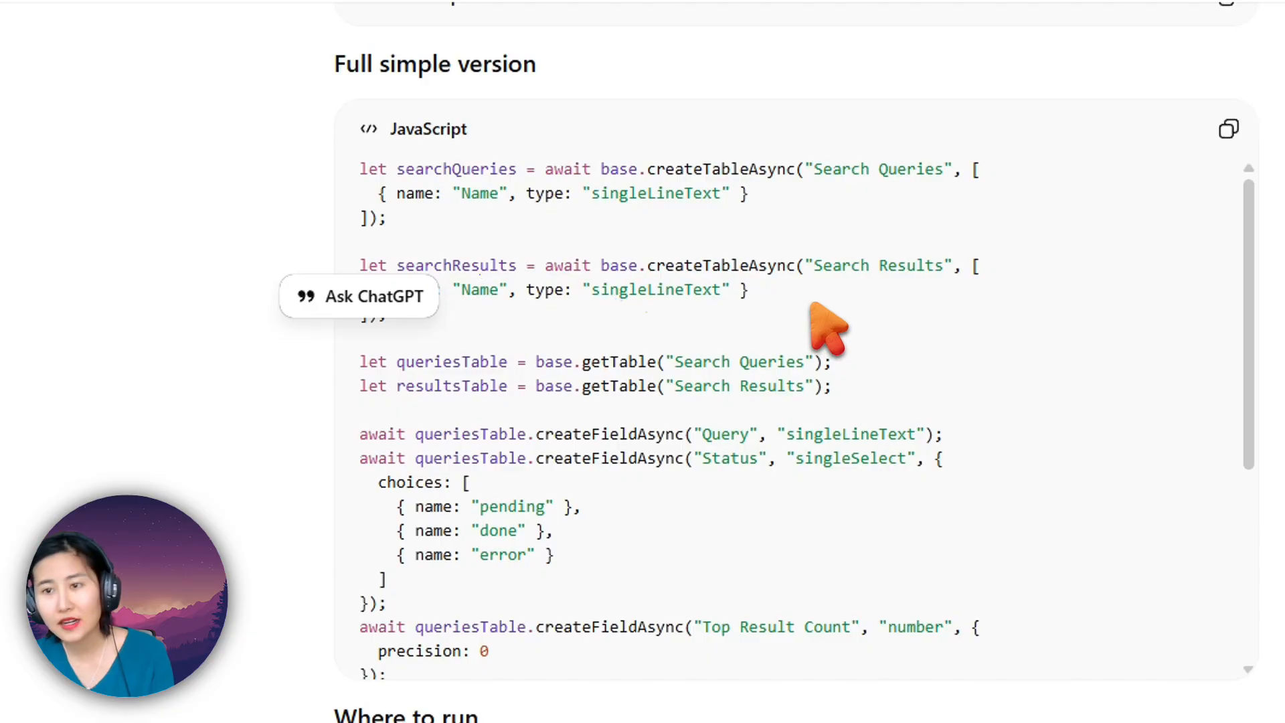
scroll(898, 318, "down", 2)
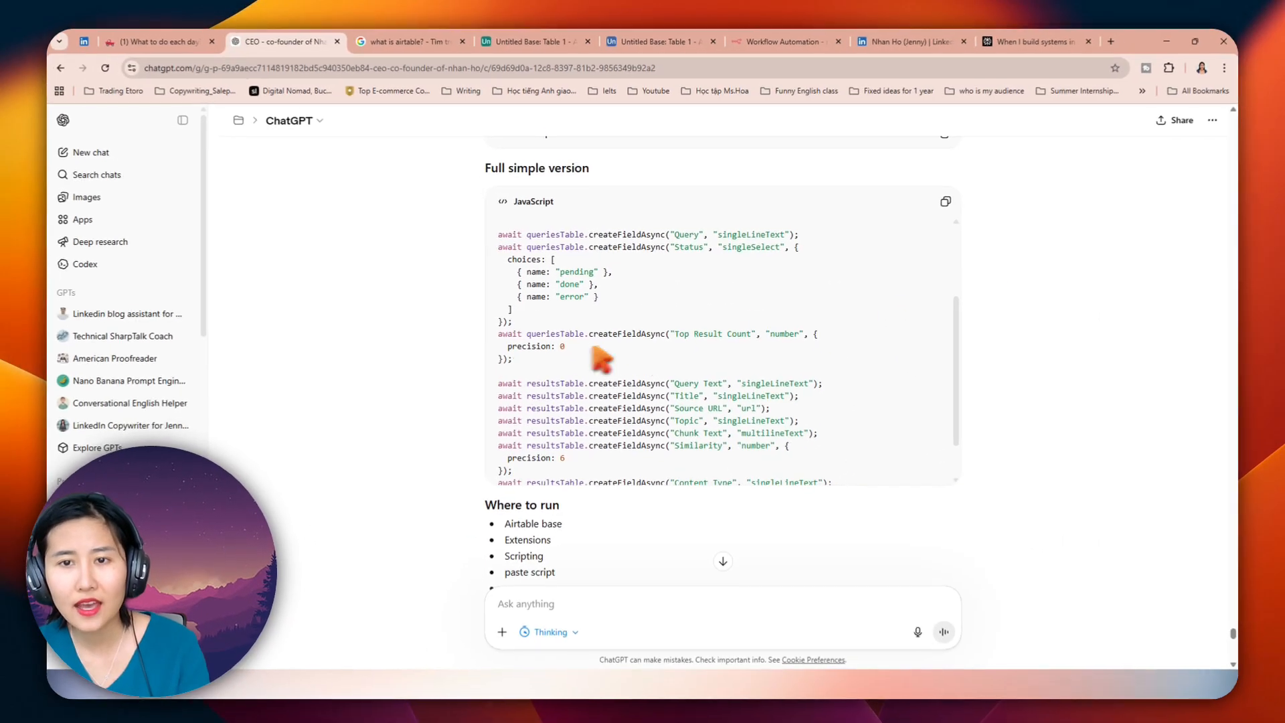
scroll(602, 395, "up", 2)
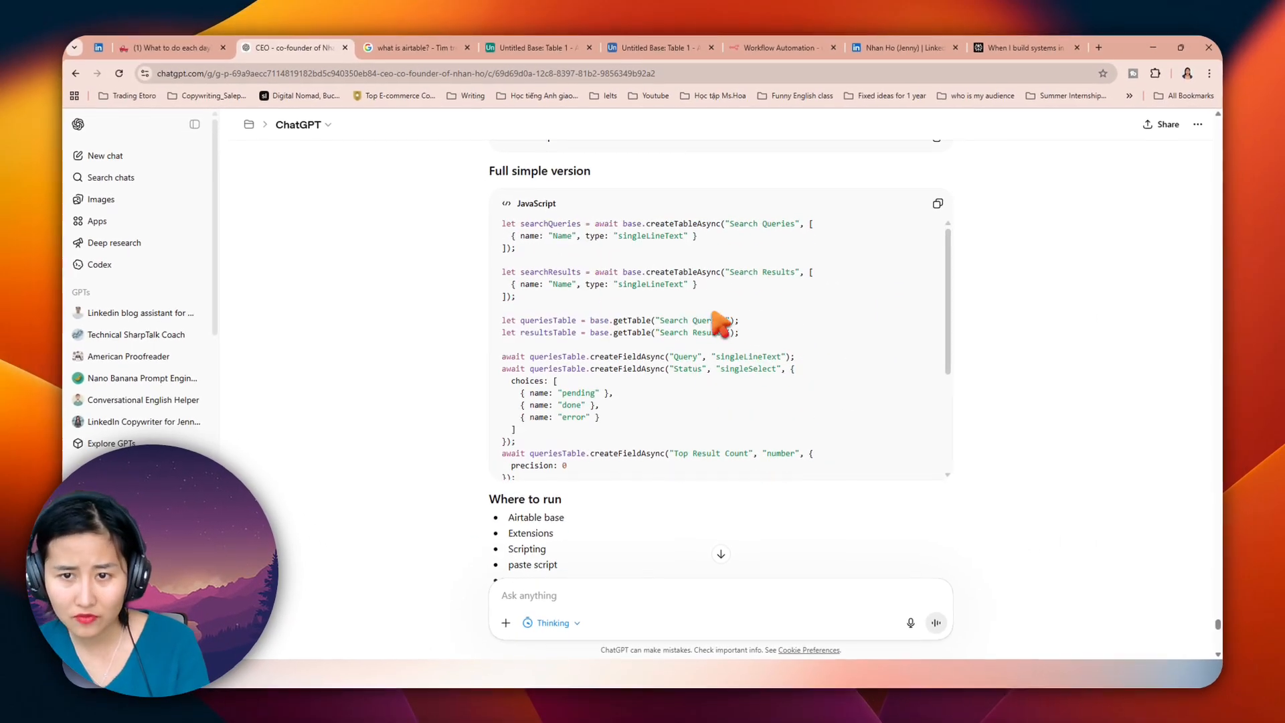
Step: Copy the "Full simple version" script from ChatGPT into the new Airtable base's empty script editor and run it
scroll(720, 325, "up", 3)
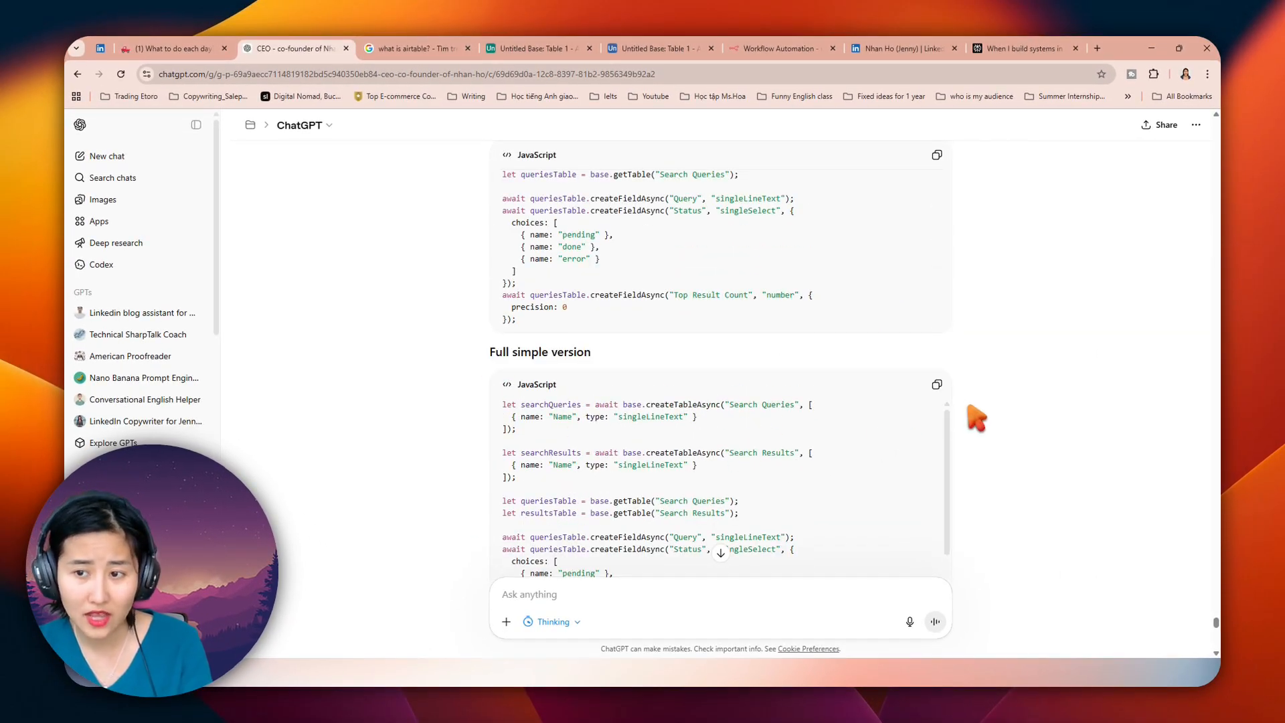
scroll(939, 415, "up", 1)
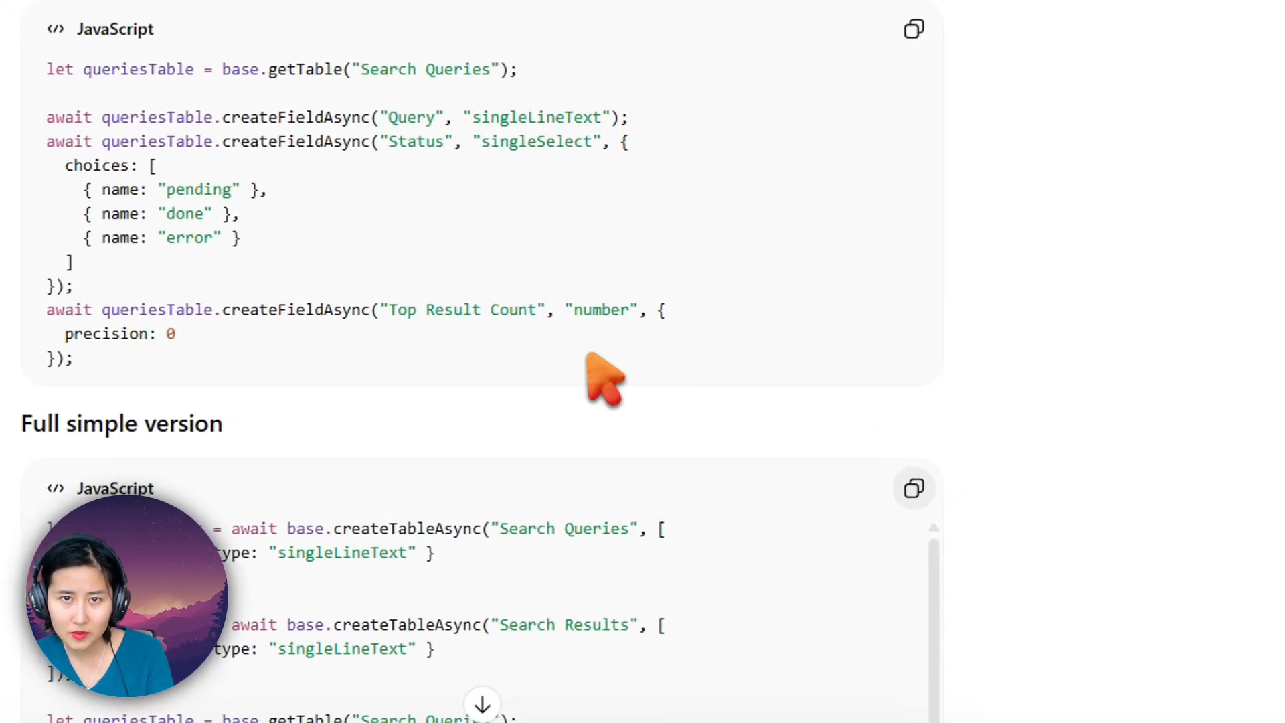
left_click(415, 63)
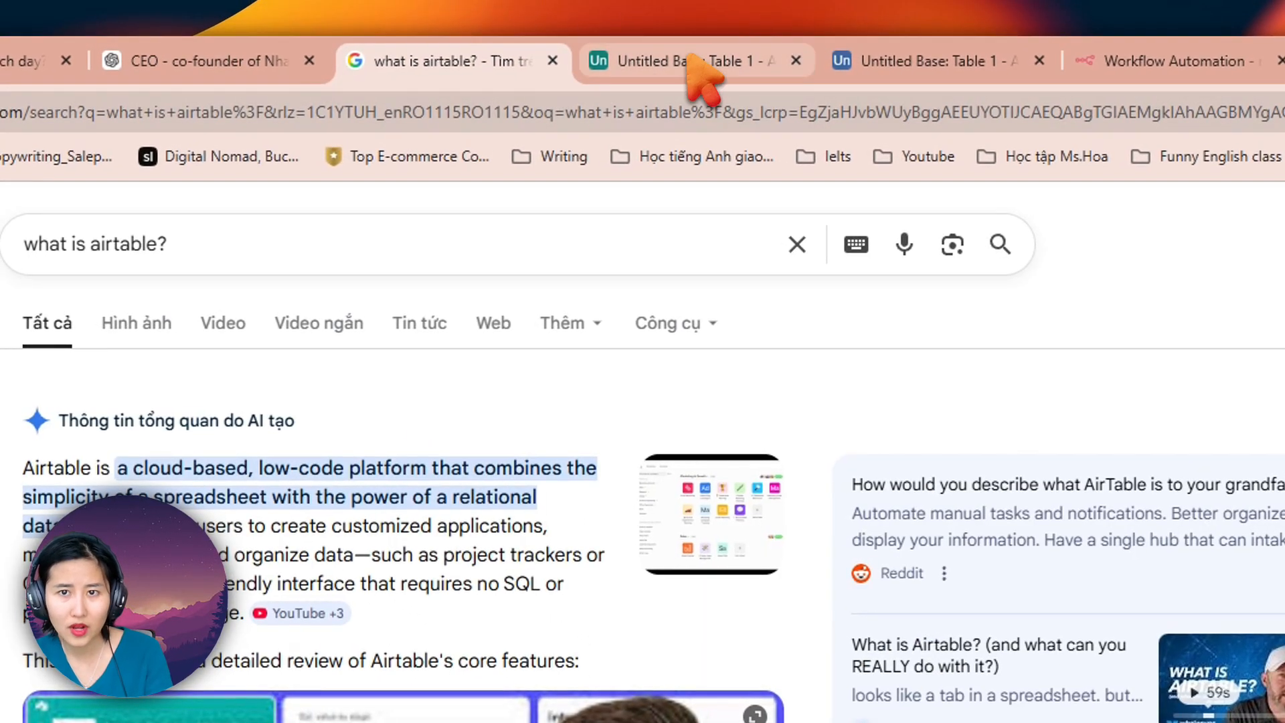
left_click(709, 59)
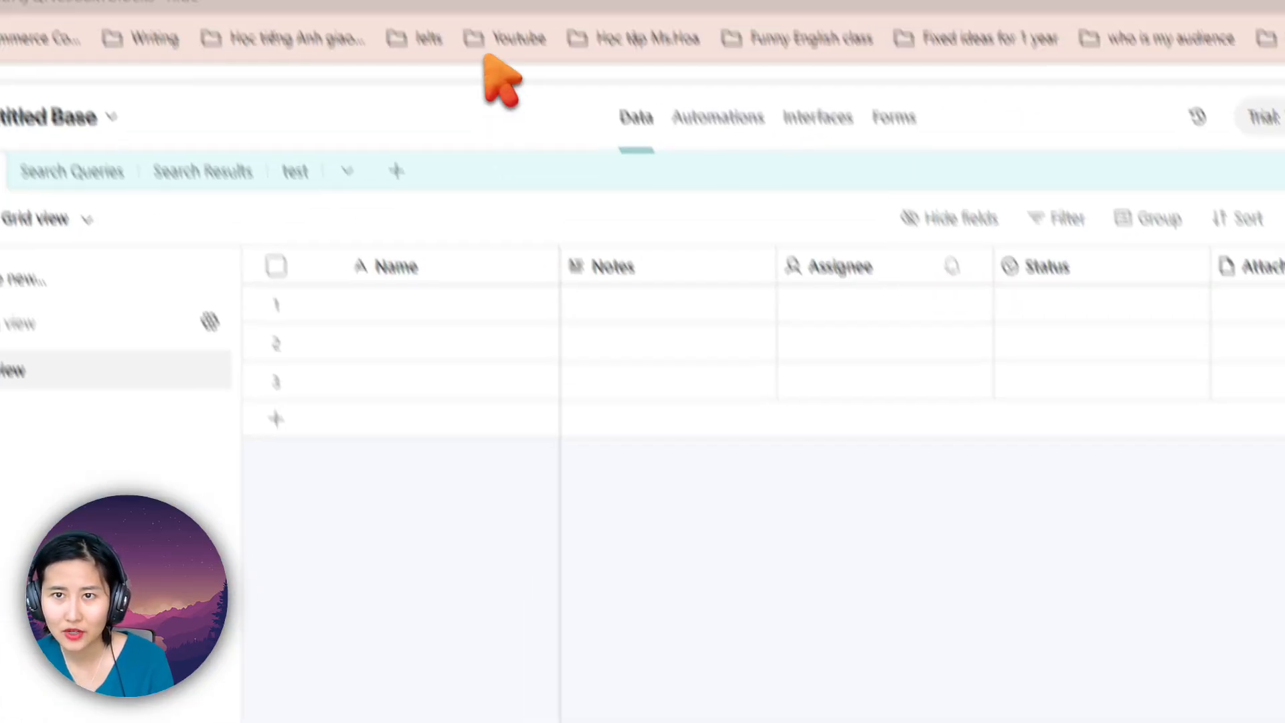
left_click(536, 51)
left_click(294, 325)
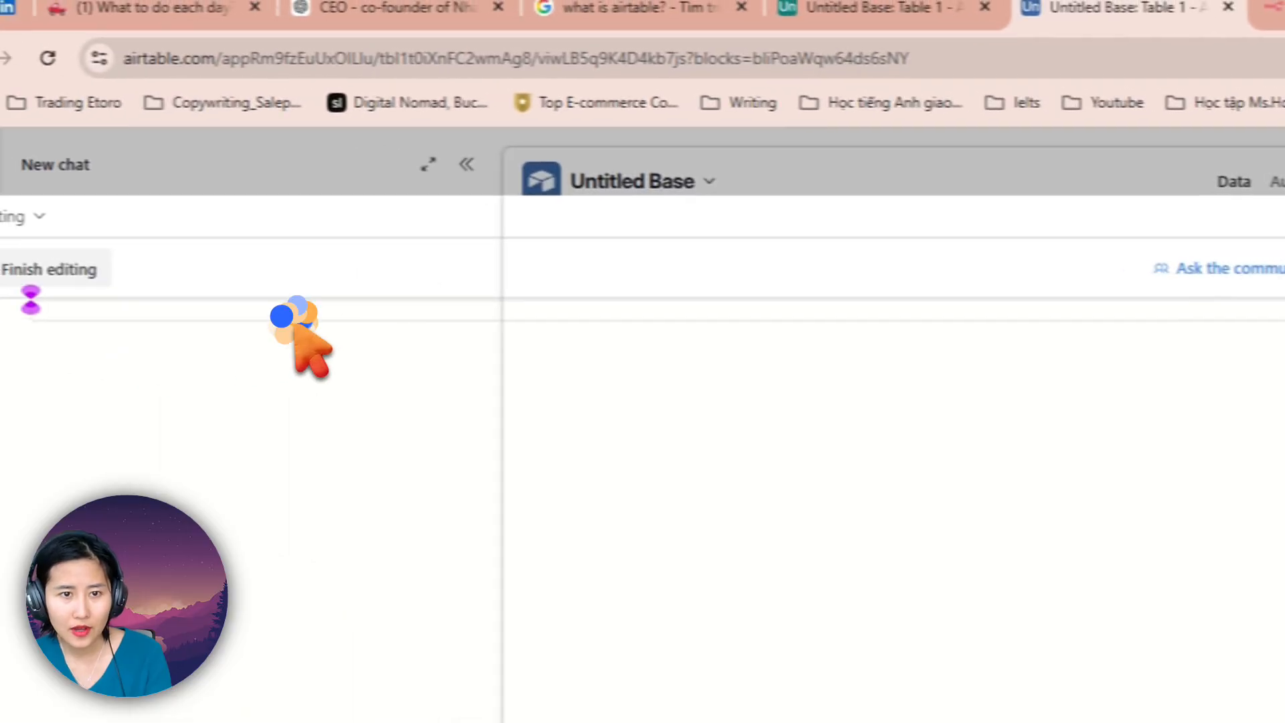
key("ctrl+v")
left_click(990, 450)
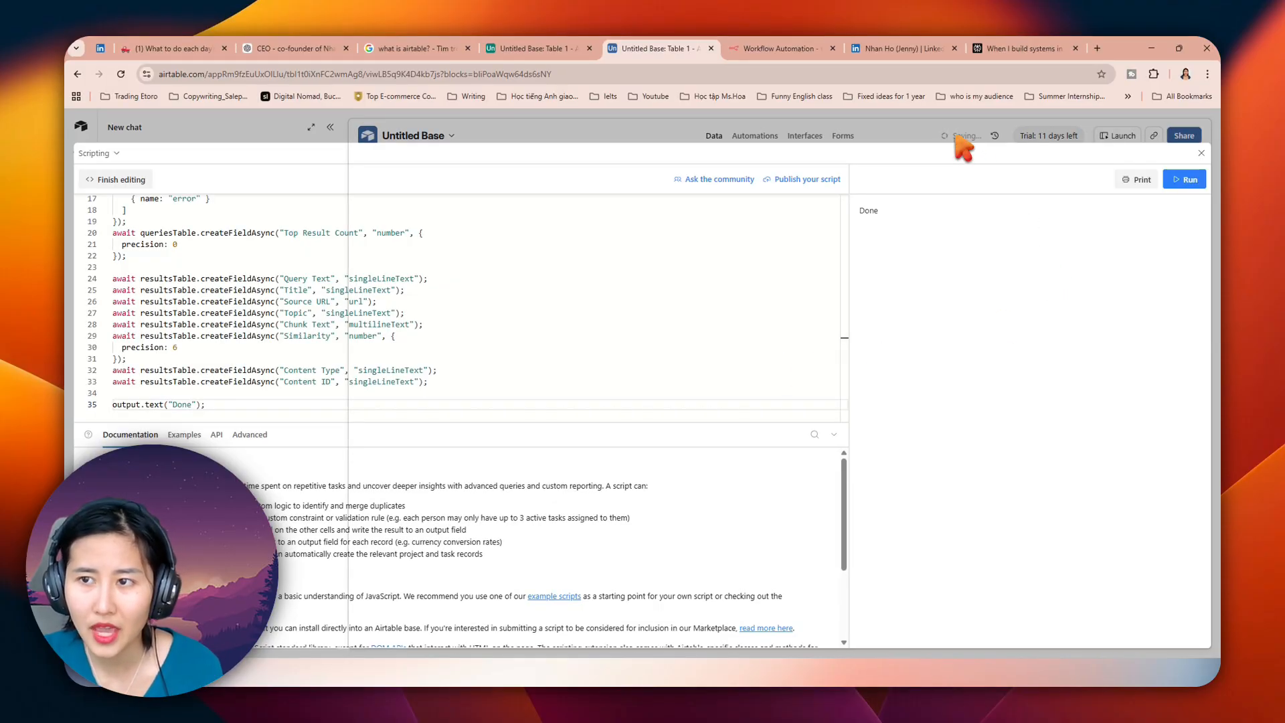
left_click_drag(861, 211, 898, 211)
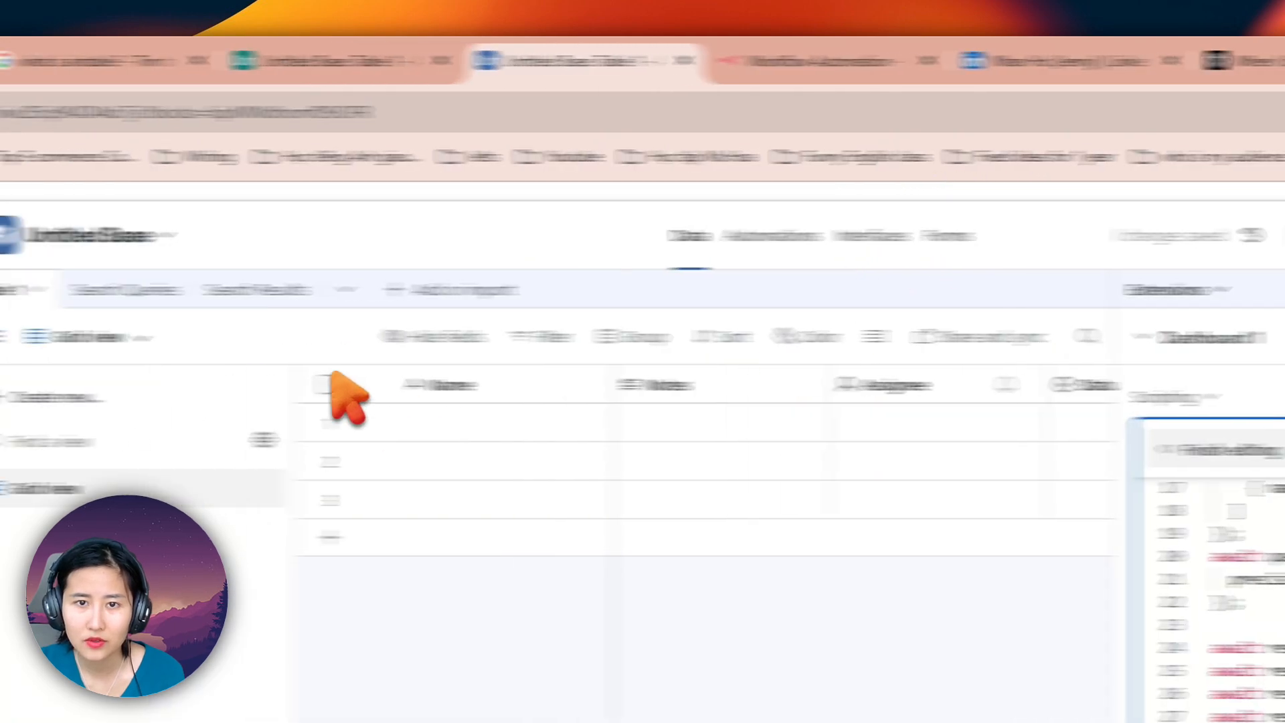
Step: Leave the full-size script editor and inspect the fields of the Search Queries and Search Results tables
left_click(395, 285)
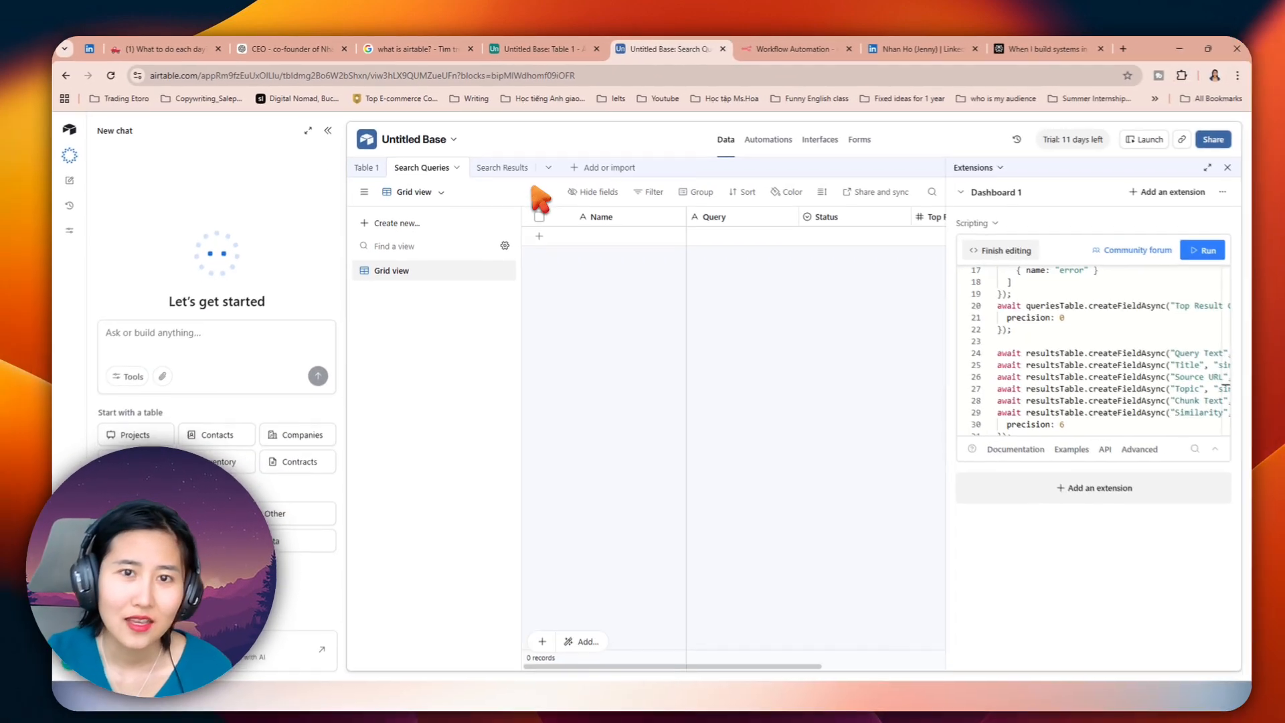
left_click(780, 664)
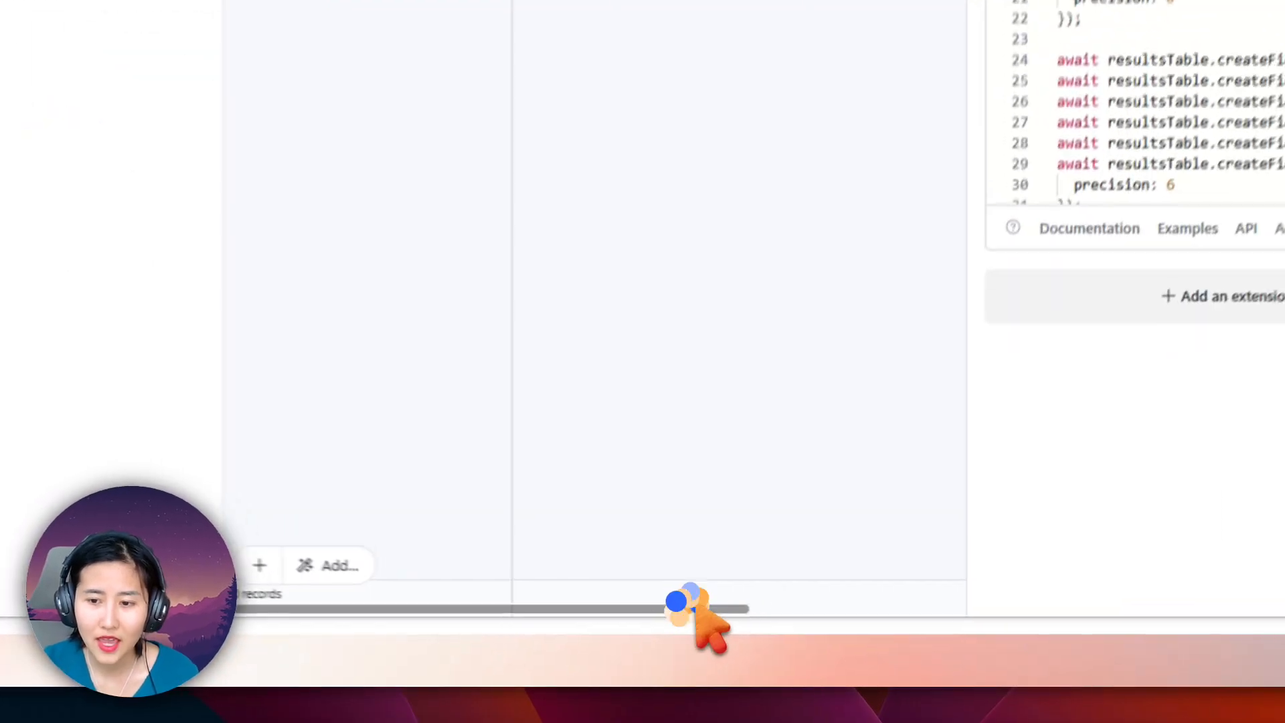
left_click_drag(689, 602, 590, 610)
left_click(409, 86)
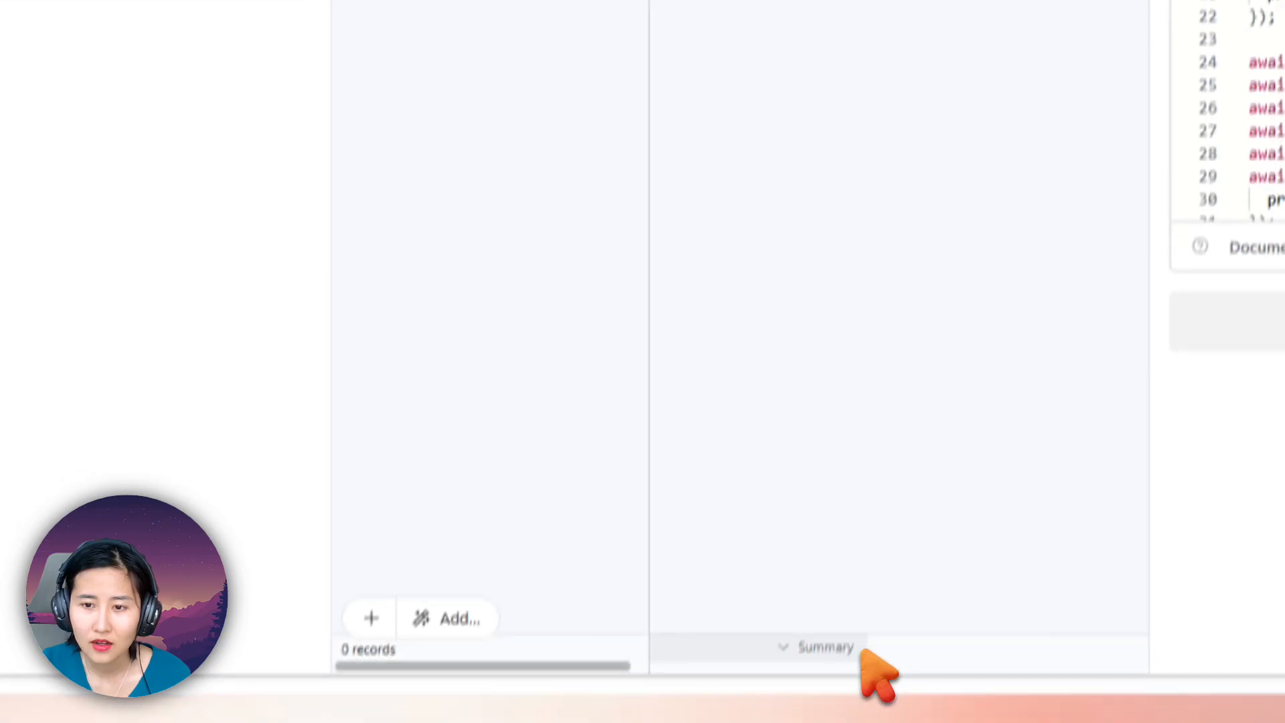
left_click_drag(339, 665, 462, 681)
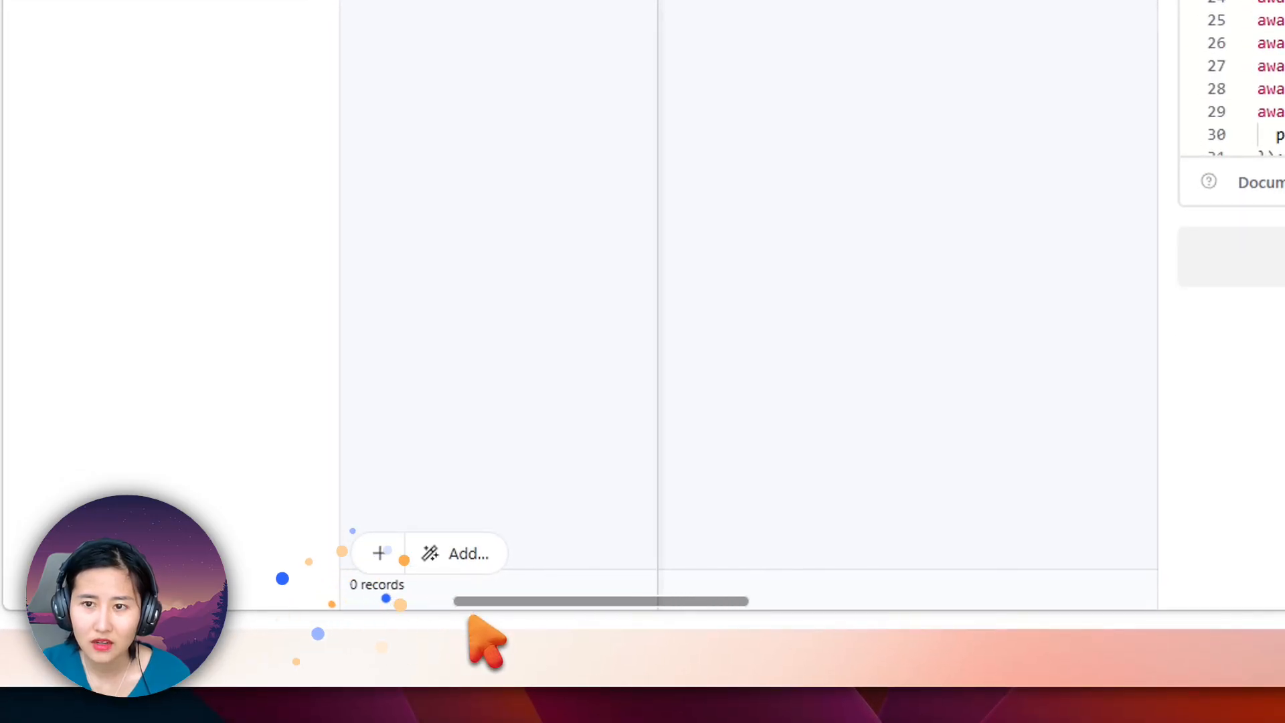
left_click_drag(470, 617, 280, 583)
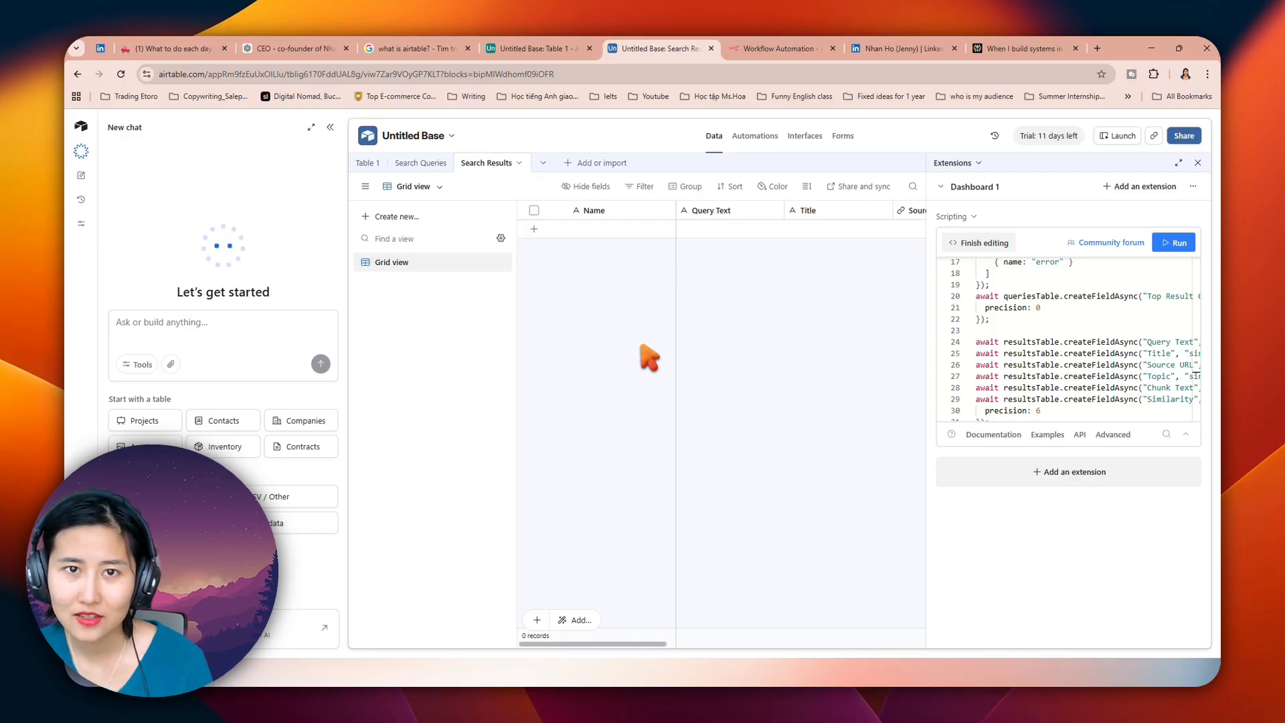
left_click(292, 48)
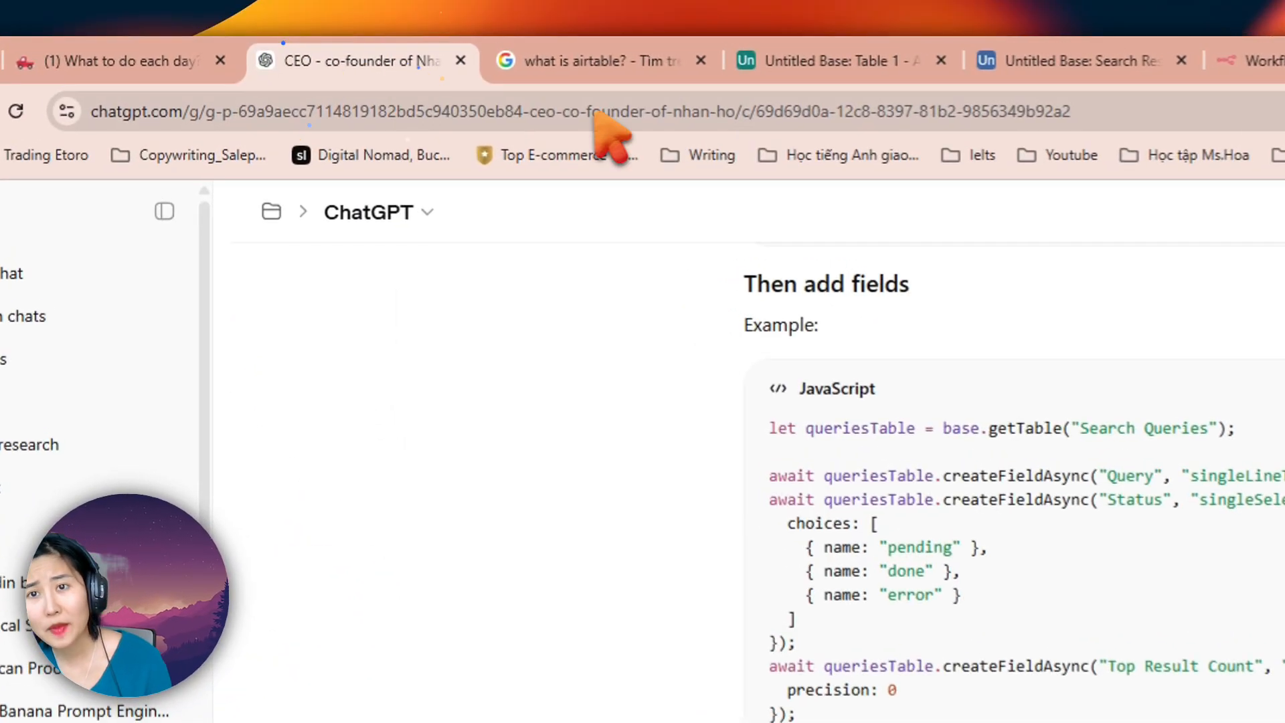
left_click(919, 61)
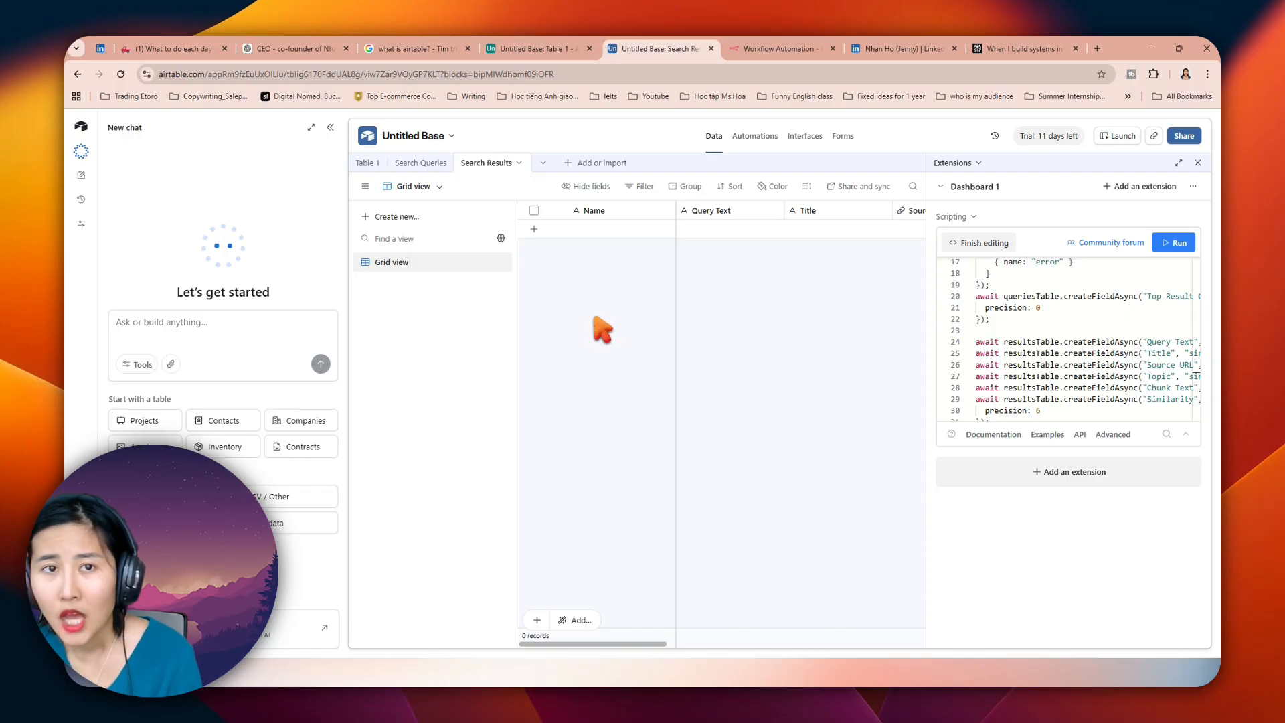
Step: Switch to the ChatGPT conversation and quote the searchQueries createTableAsync block of the "Full simple version" script in a new message
left_click(268, 50)
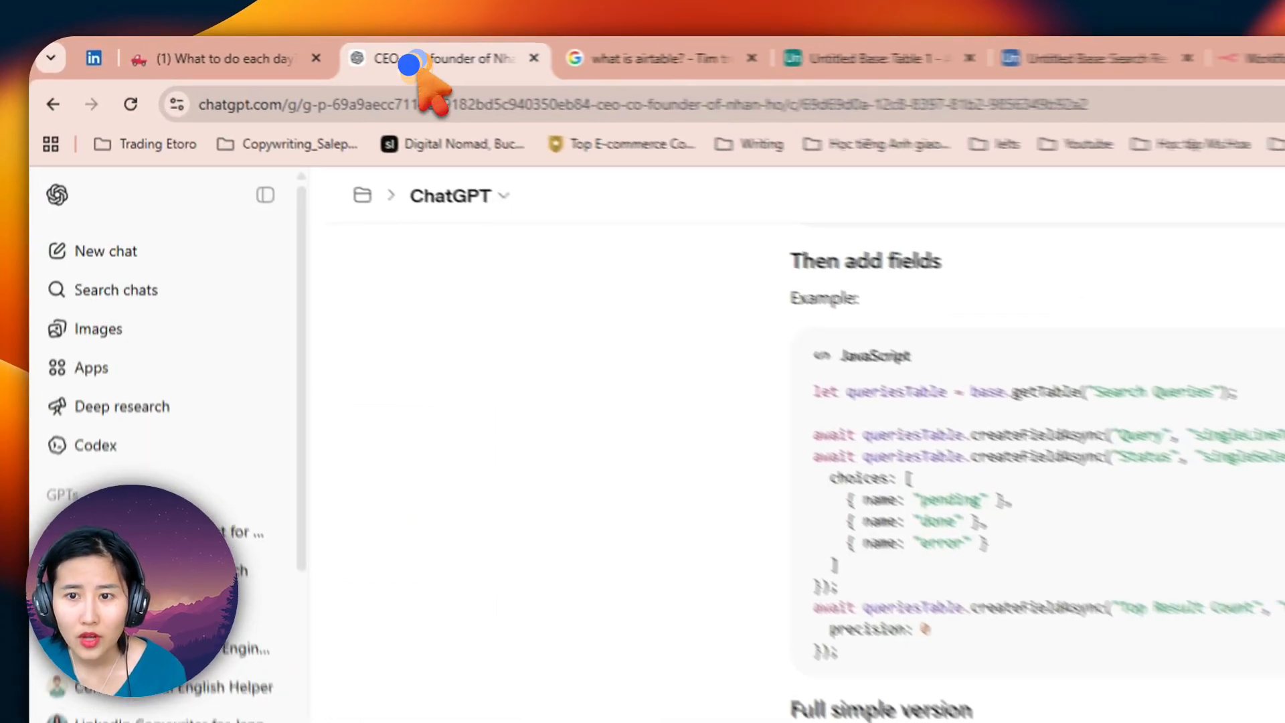
scroll(669, 389, "down", 5)
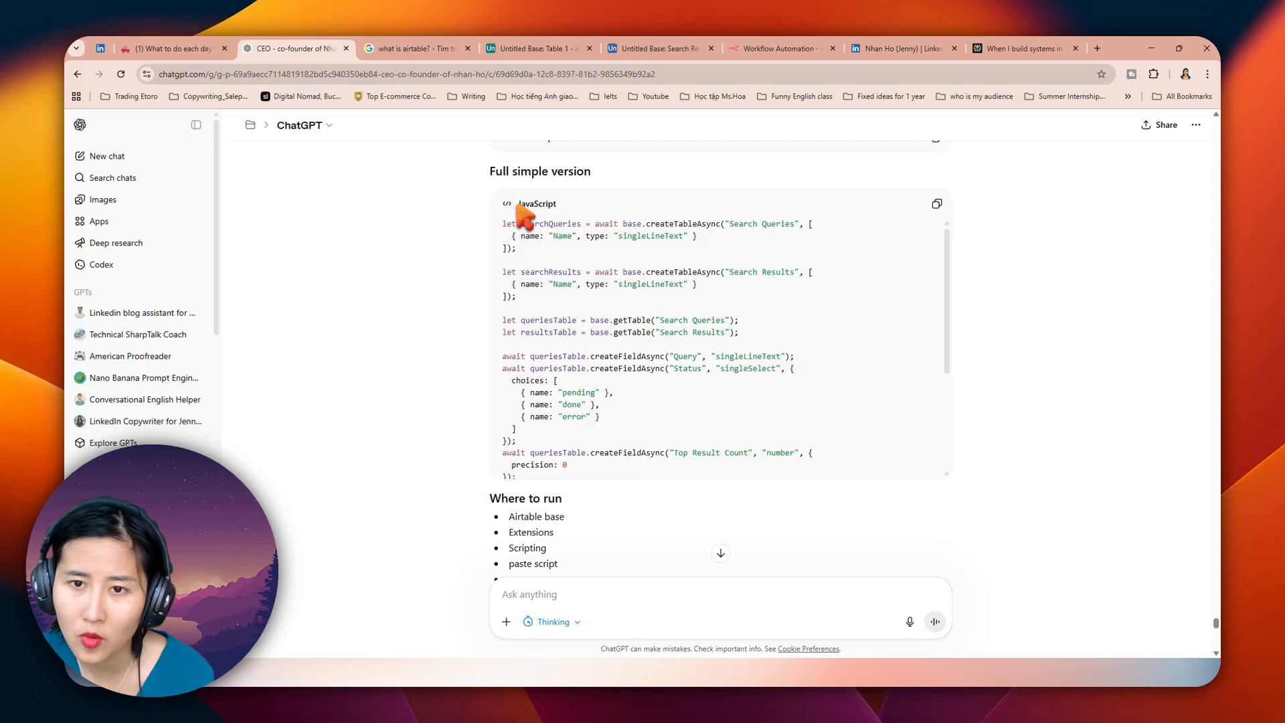
left_click(516, 204)
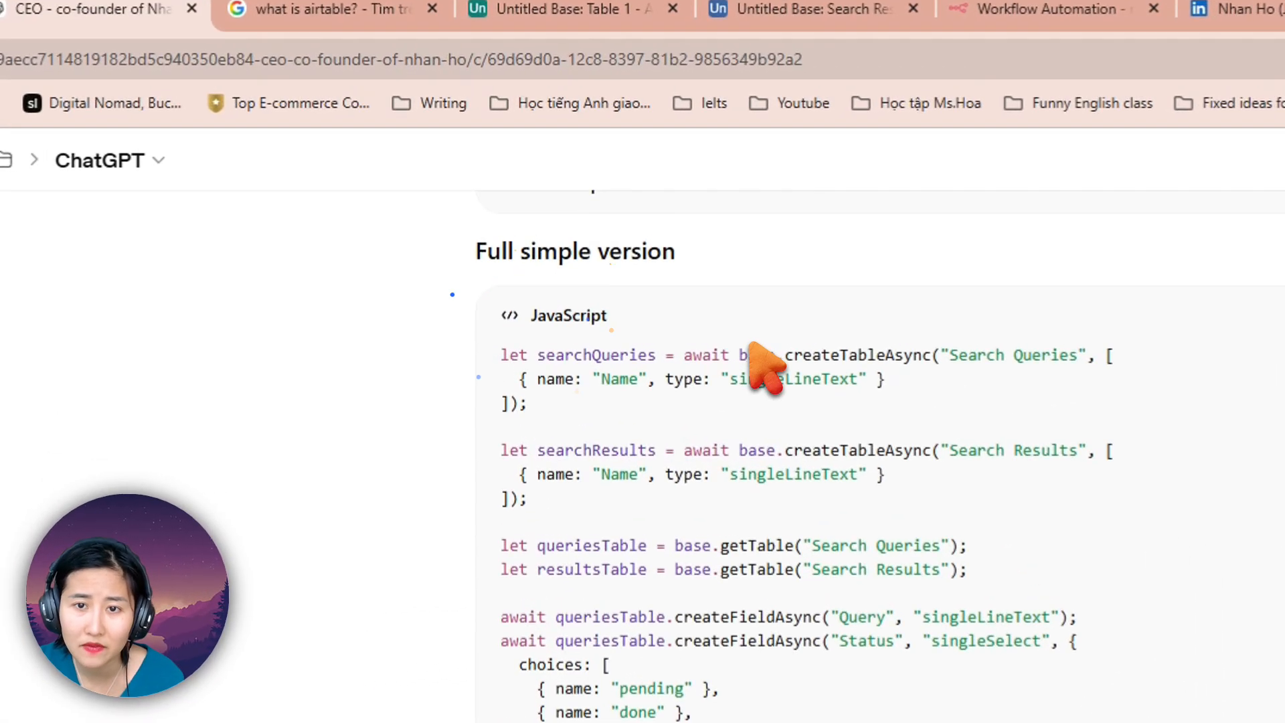
left_click(570, 205)
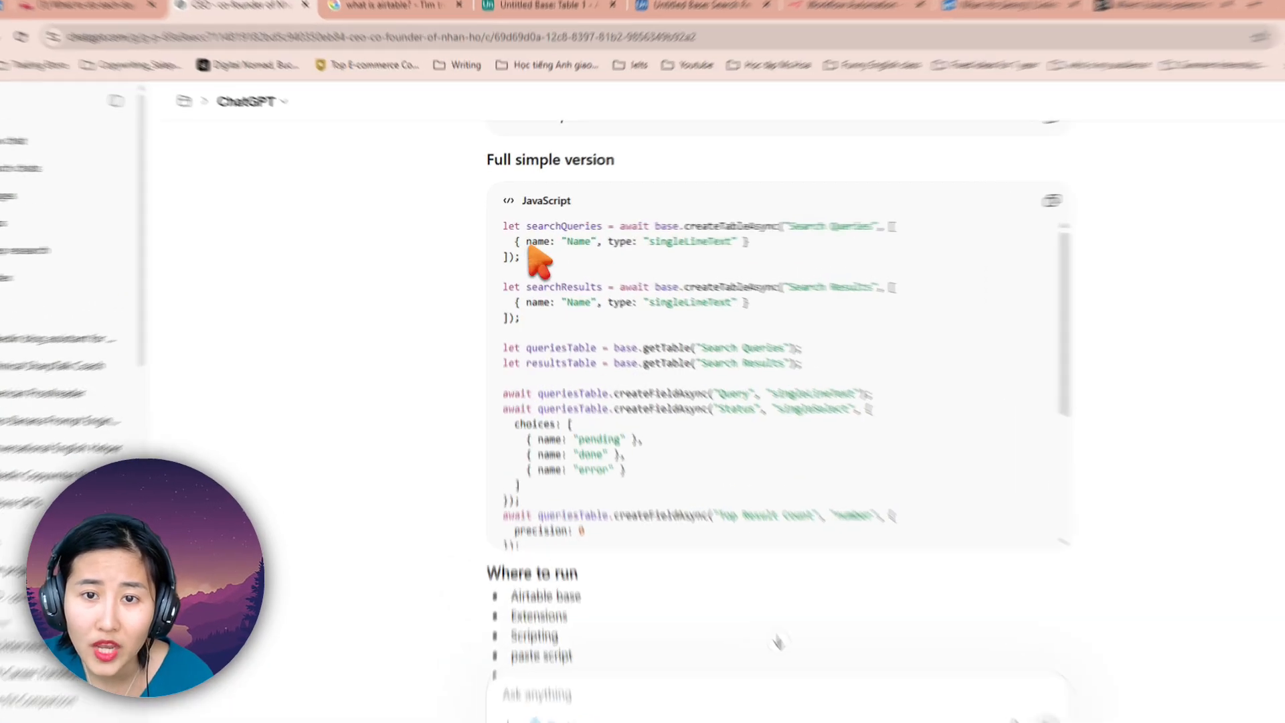
left_click_drag(527, 247, 502, 240)
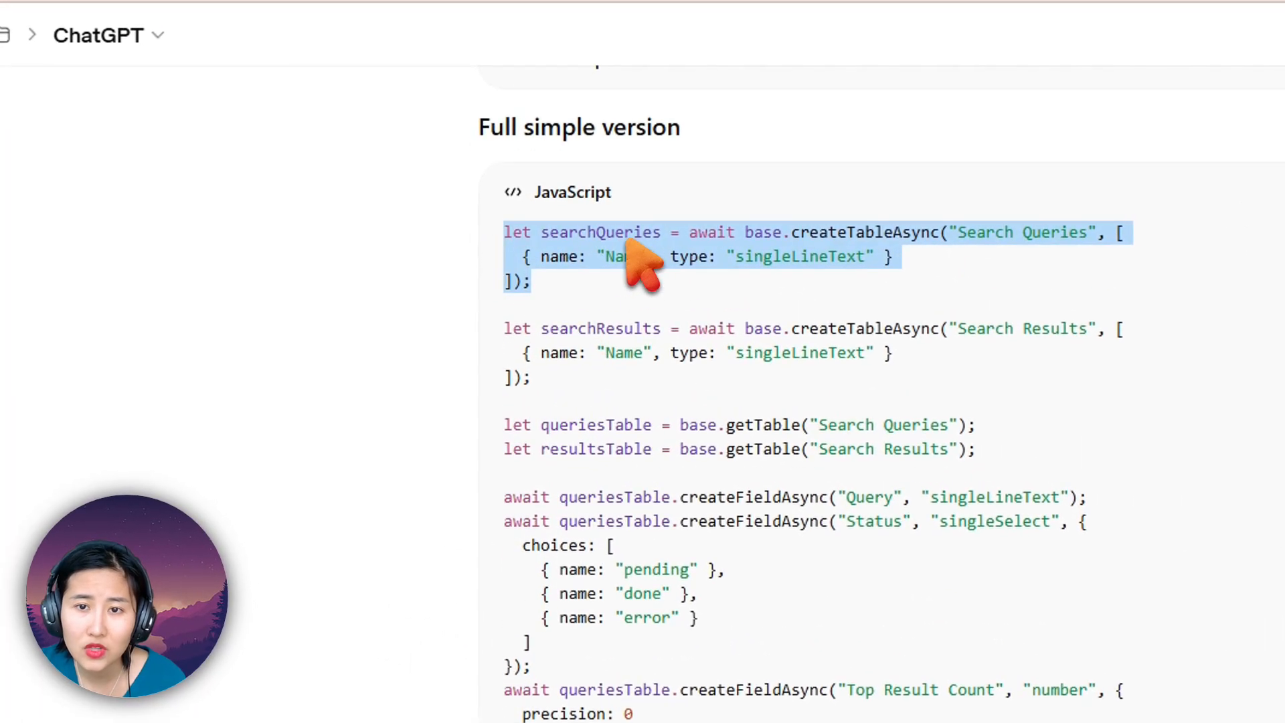
left_click(575, 194)
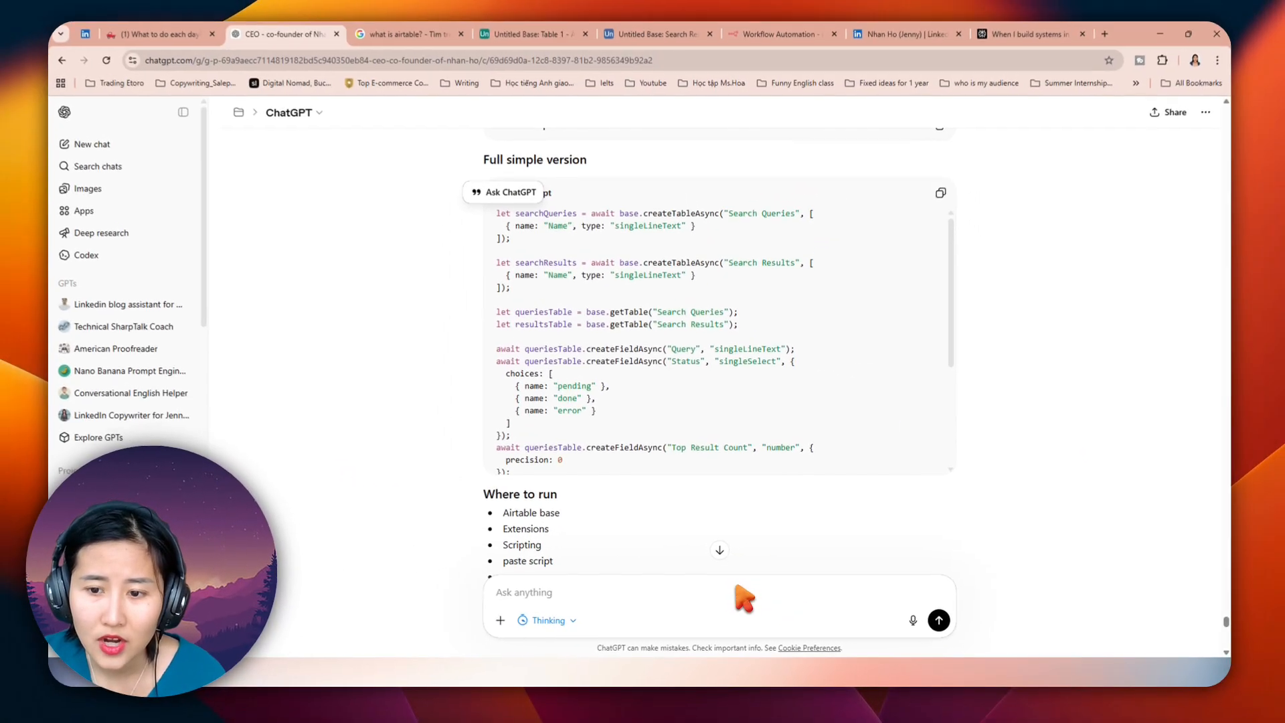
Step: Write the message "explain in details about syntax and logics how to write this code next time" beneath the quoted searchQueries code
left_click(738, 589)
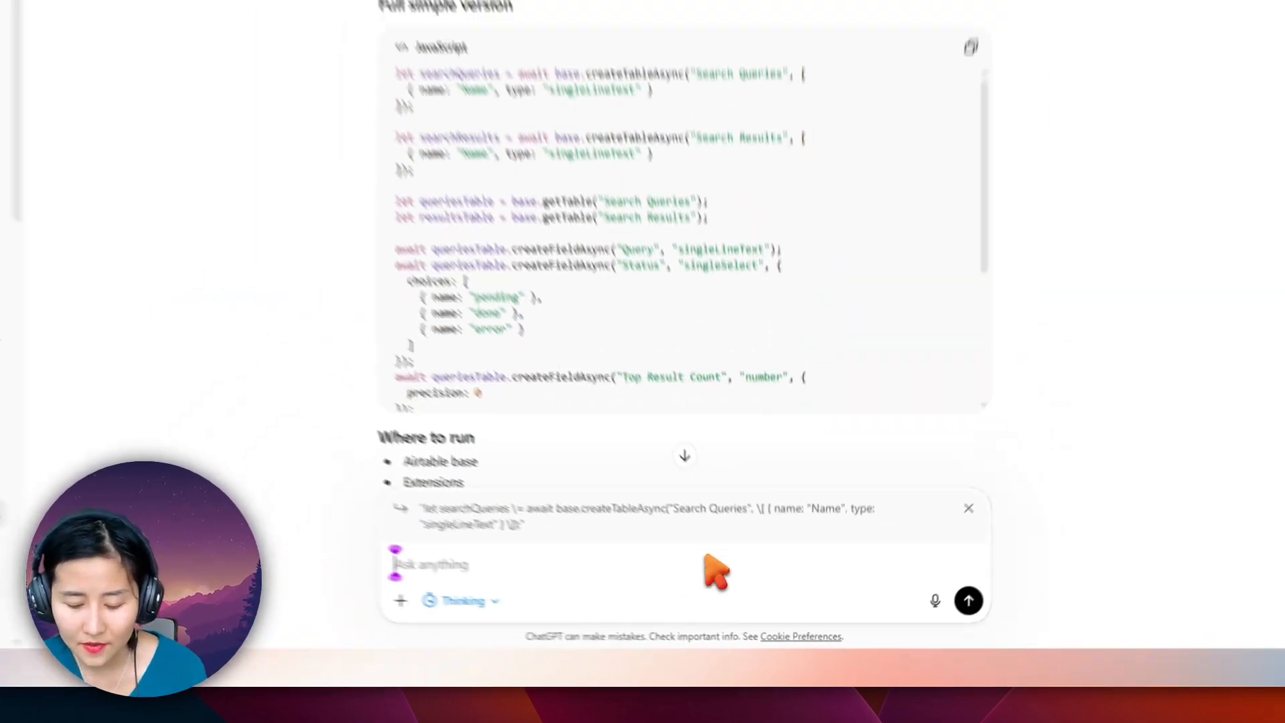
type("explain in details")
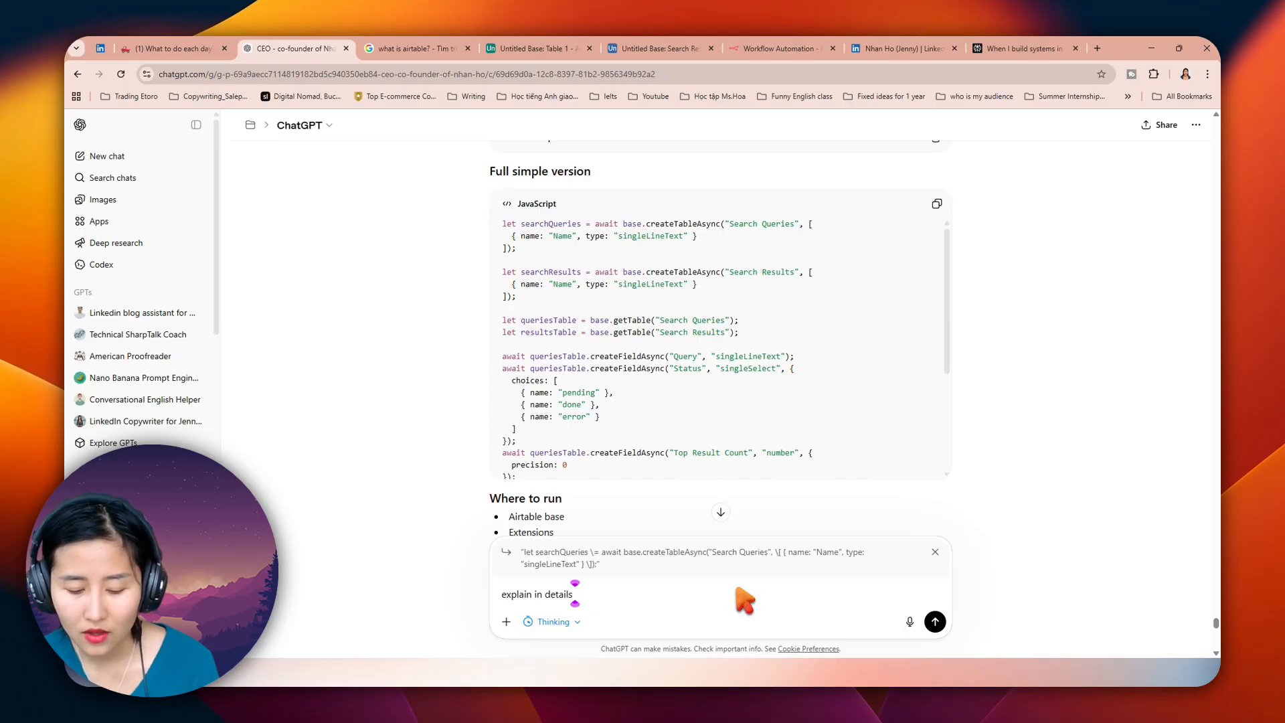
type(" about")
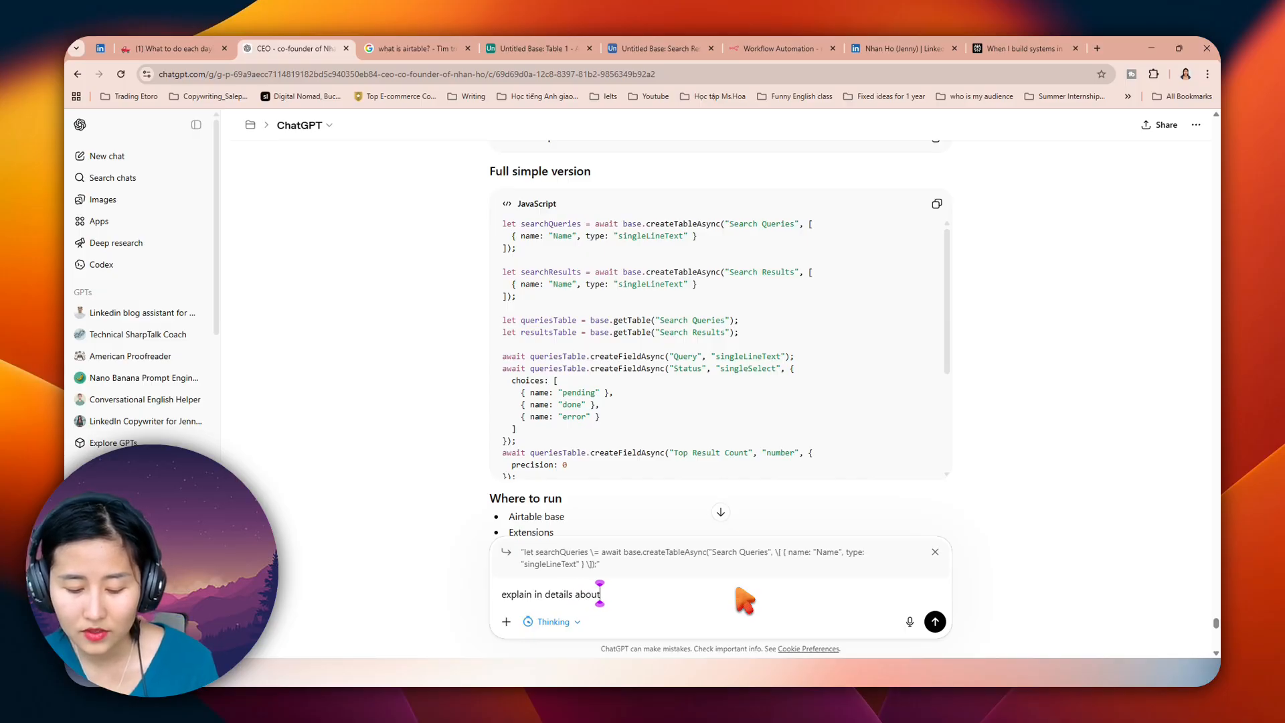
type(" syn")
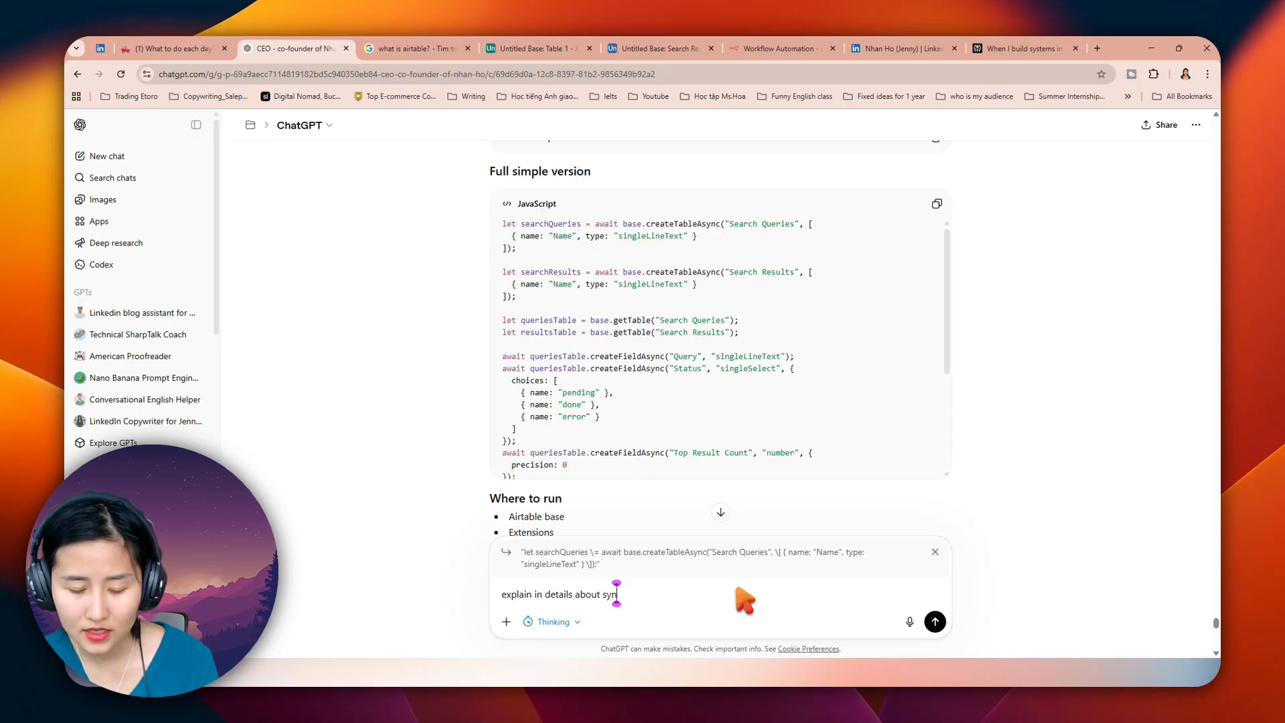
type("tax and logi")
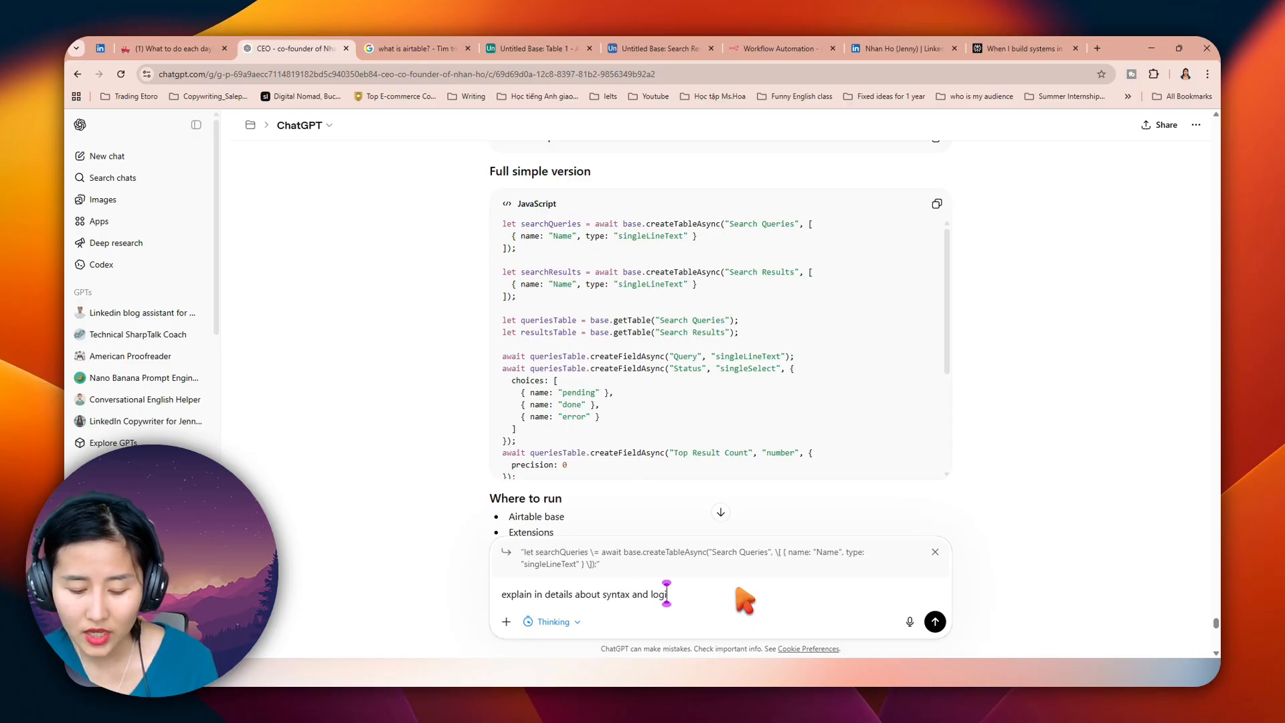
type("cs how to writ")
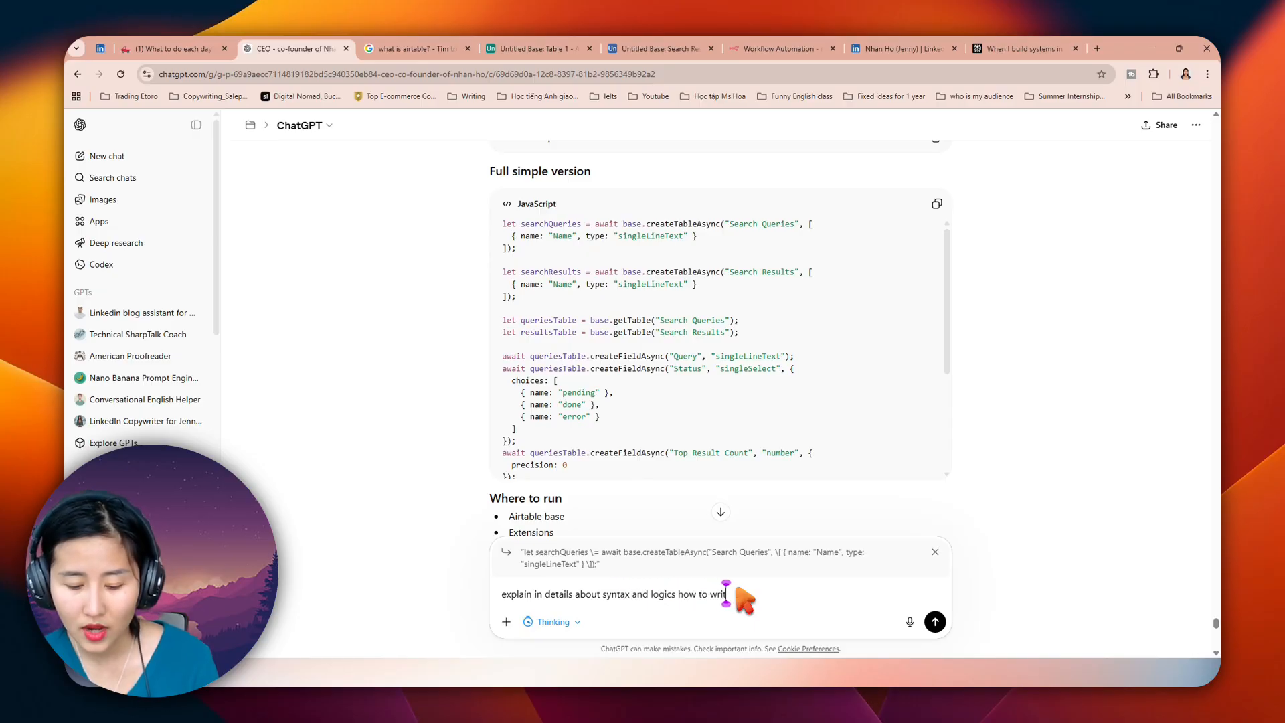
type("e the code next st")
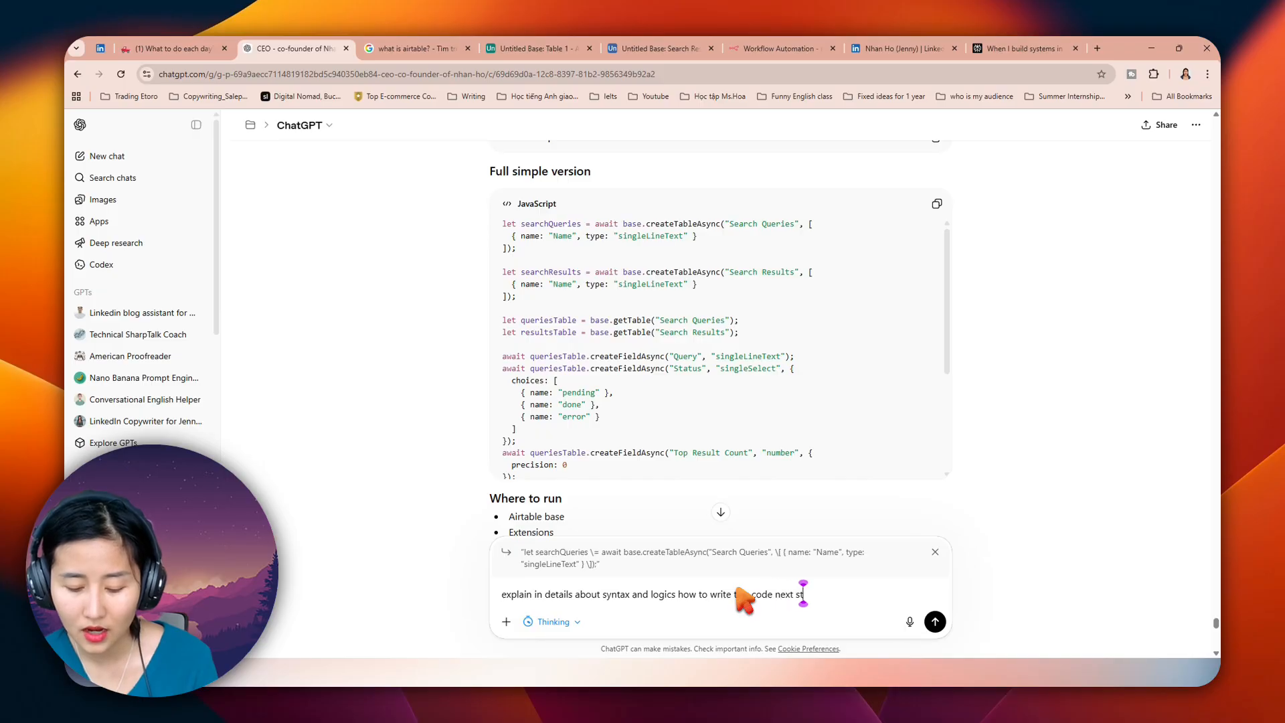
key("BackSpace")
key("BackSpace")
type("time")
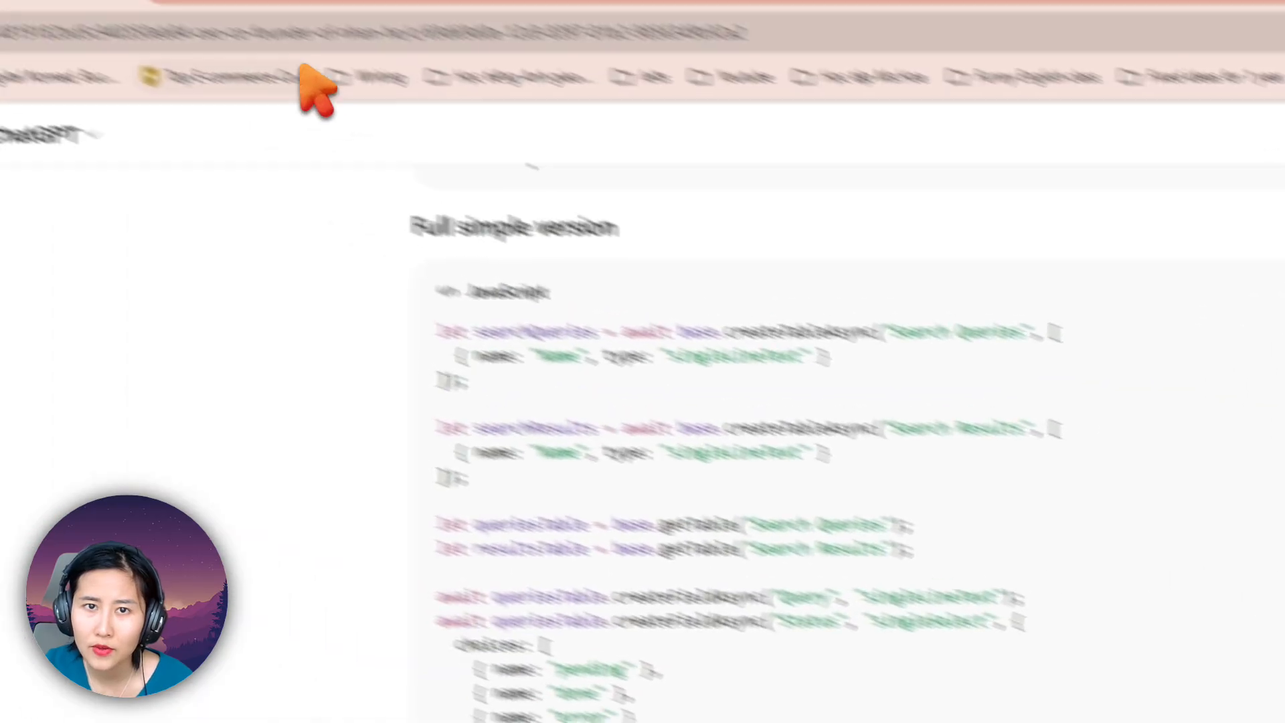
Step: Glance at the Google results and the first Airtable base, and examine the Status field code in ChatGPT's "Full simple version" script
left_click(418, 54)
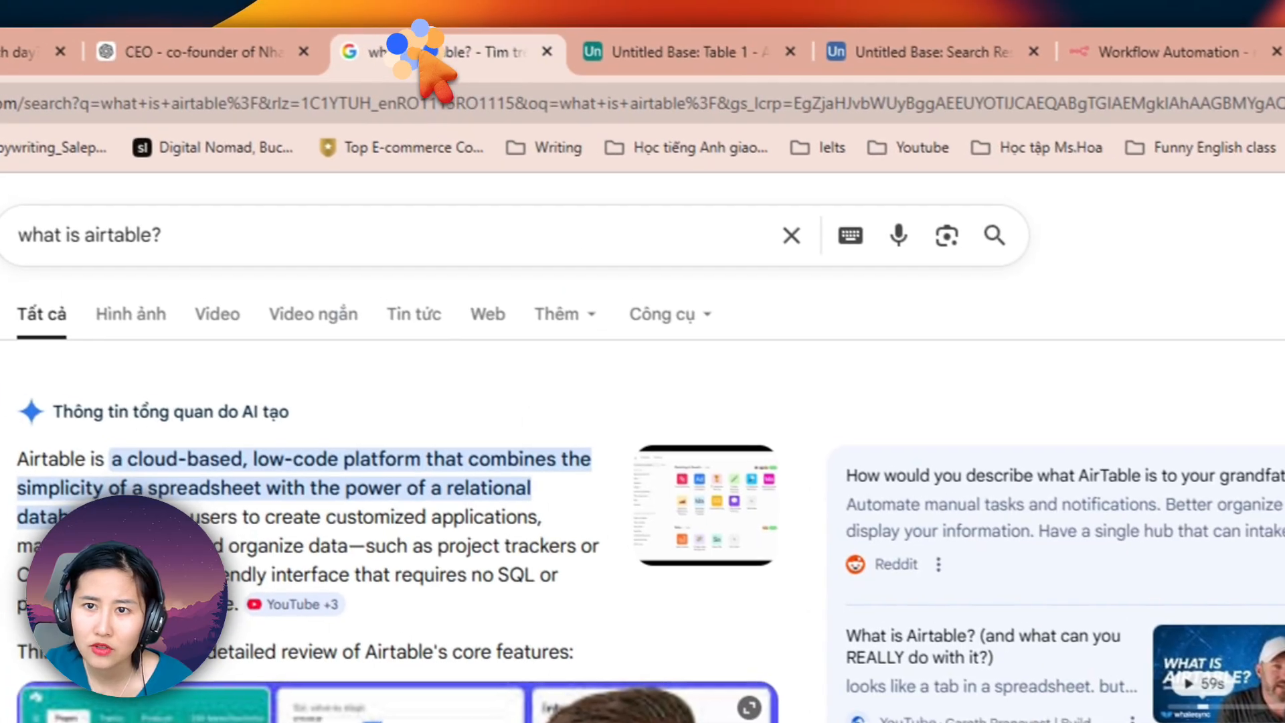
left_click(660, 60)
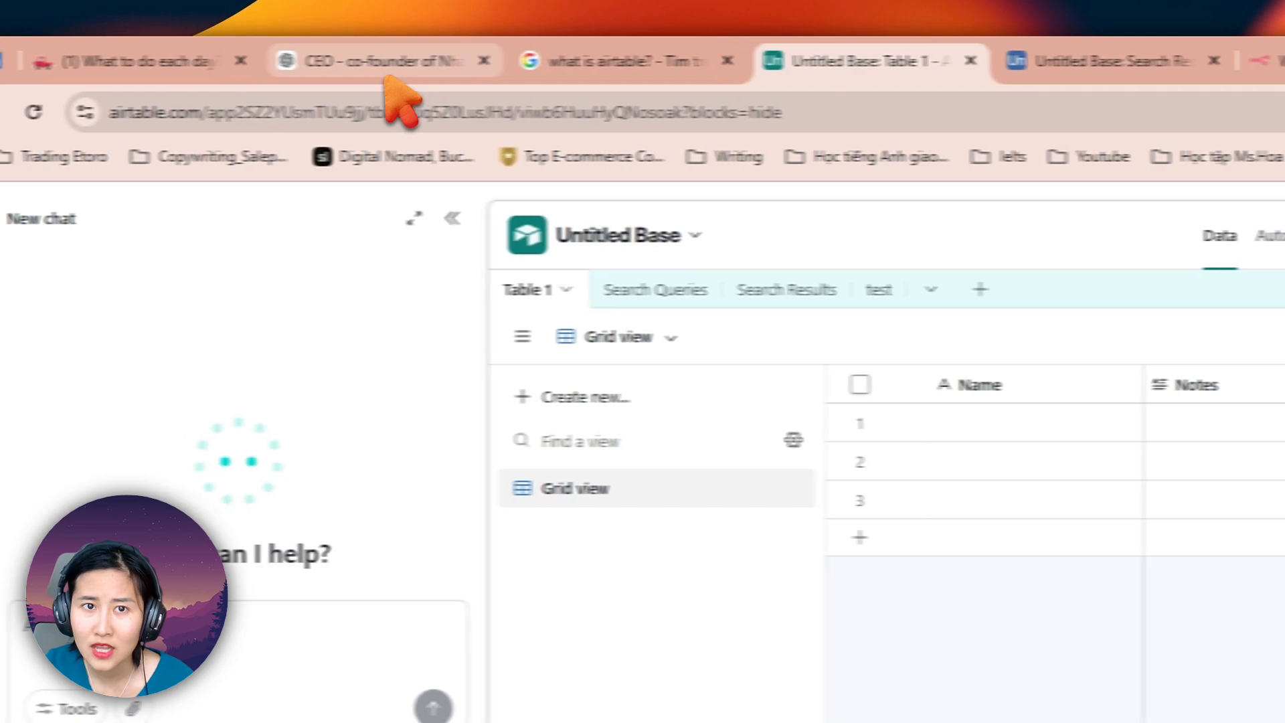
left_click(209, 61)
left_click_drag(632, 480, 778, 606)
left_click(831, 606)
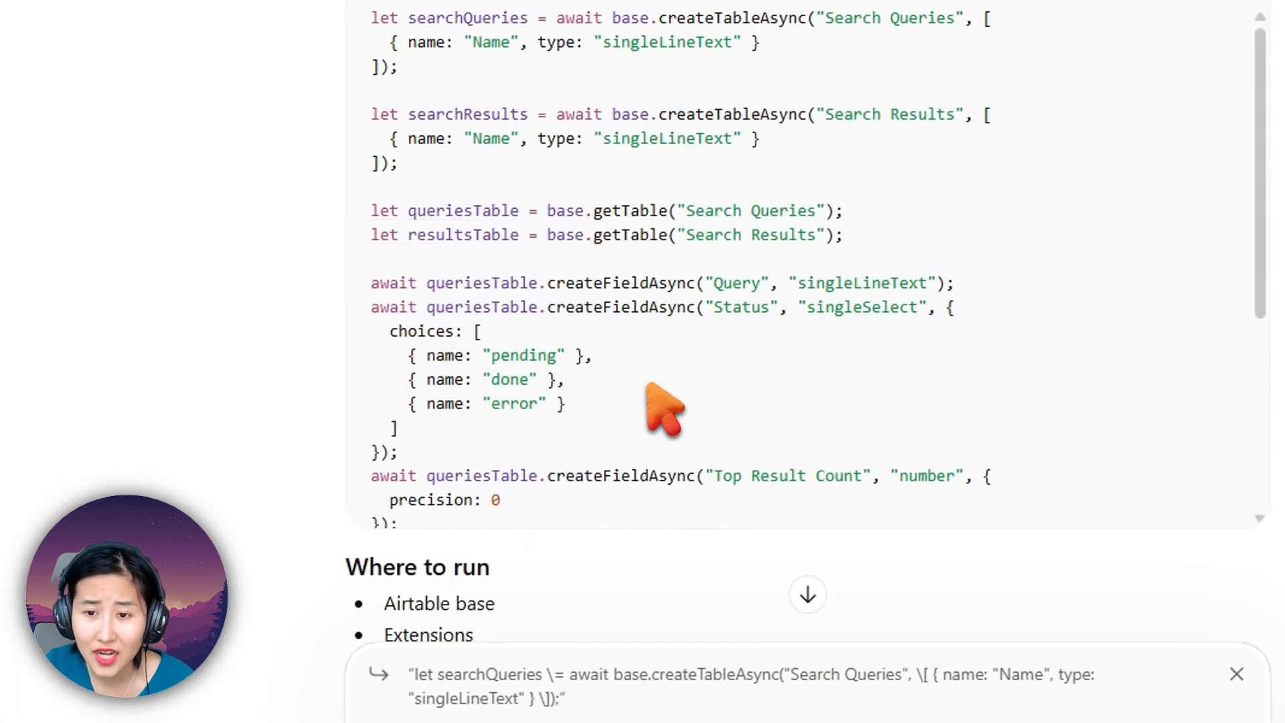
left_click_drag(589, 381, 356, 298)
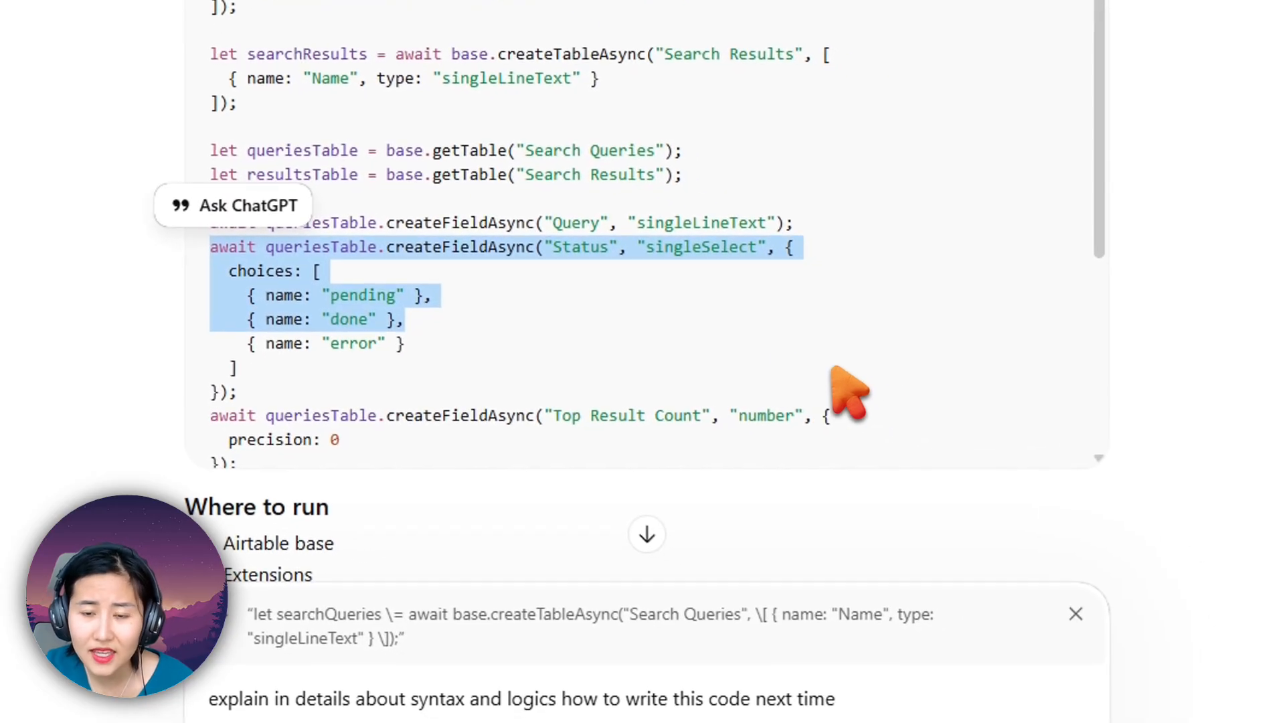
left_click(677, 338)
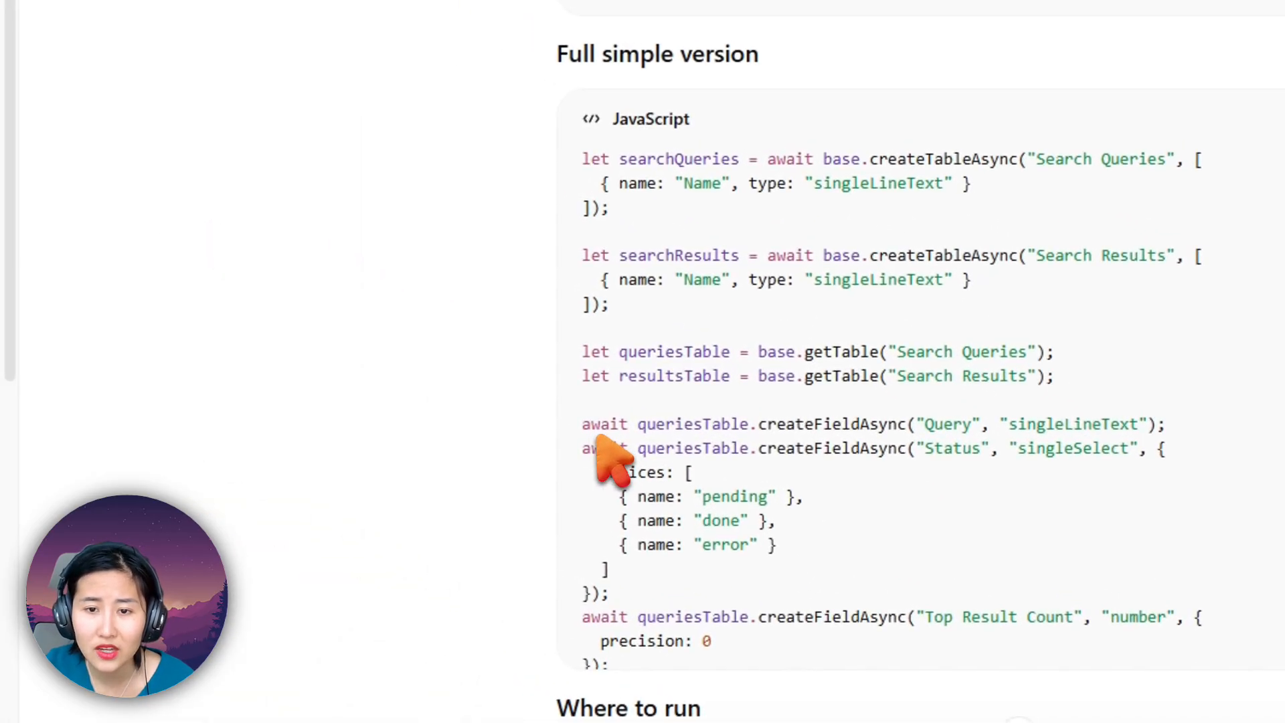
double_click(602, 426)
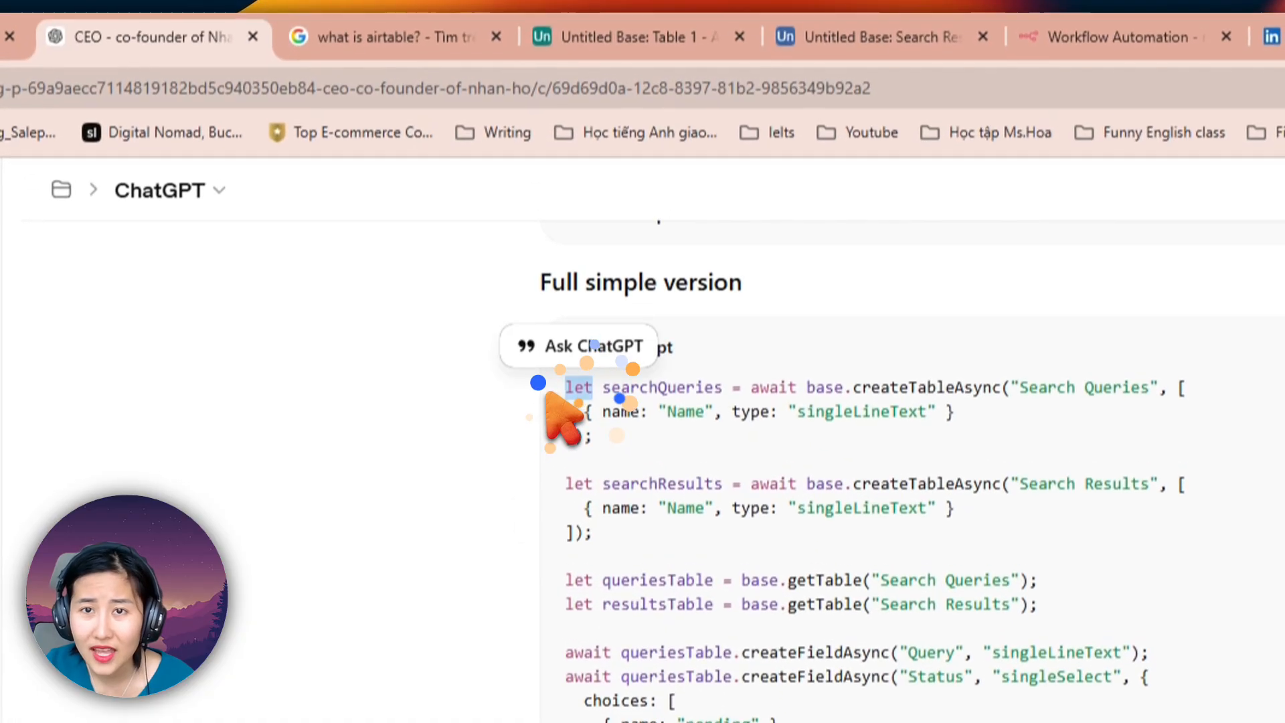
Step: Compare the Airtable base's Search Results table with the table-creation and field-creation lines of the ChatGPT script
left_click(846, 37)
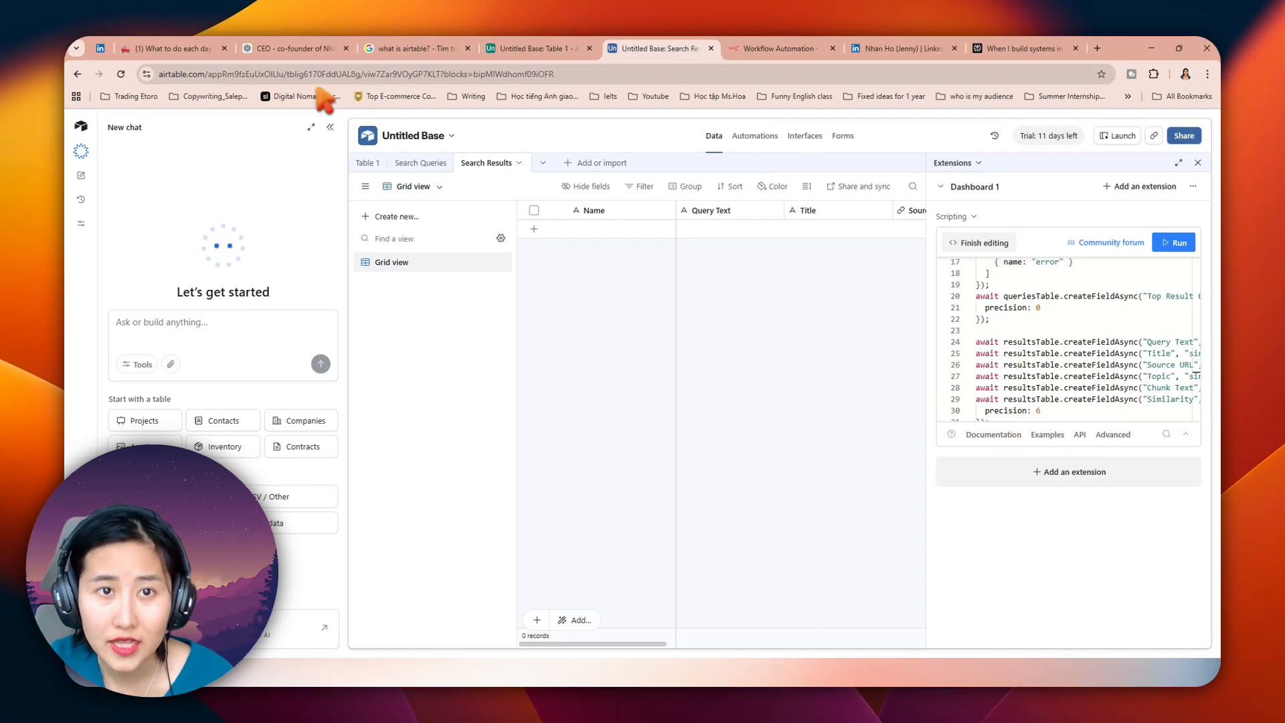
left_click(281, 51)
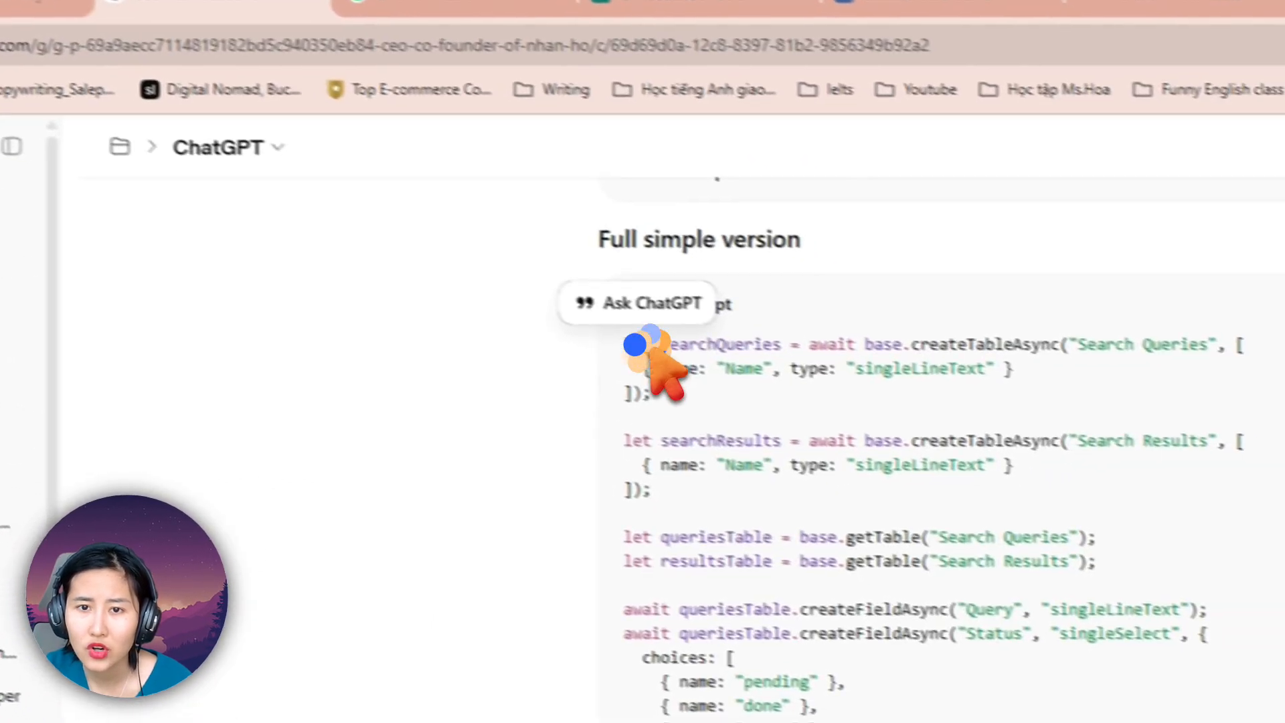
left_click(697, 375)
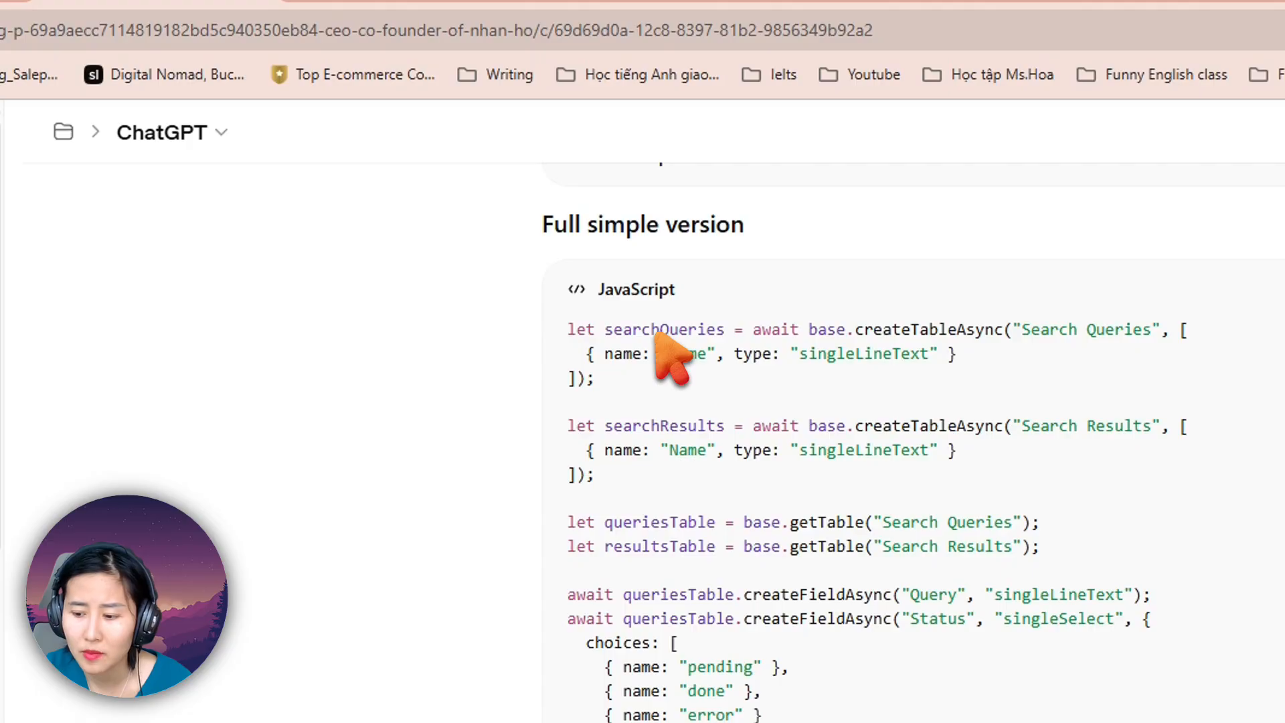
left_click_drag(659, 329, 669, 428)
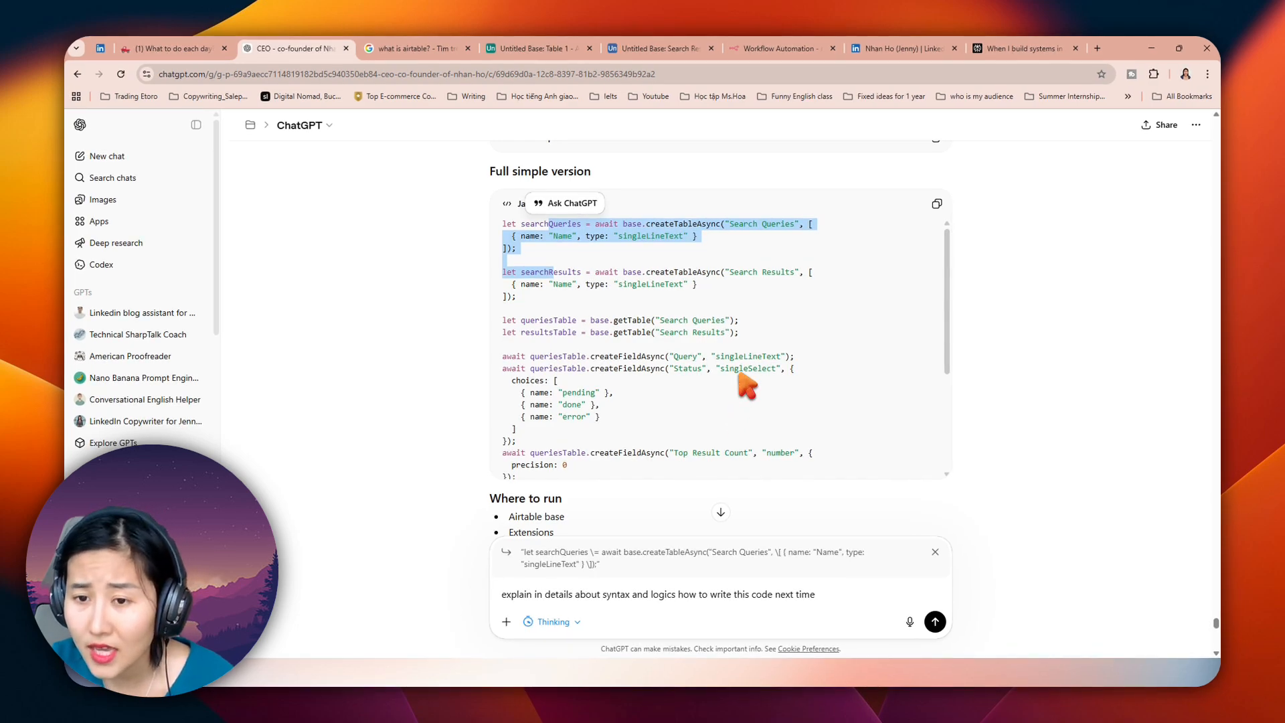
left_click_drag(696, 342, 790, 400)
left_click(788, 372)
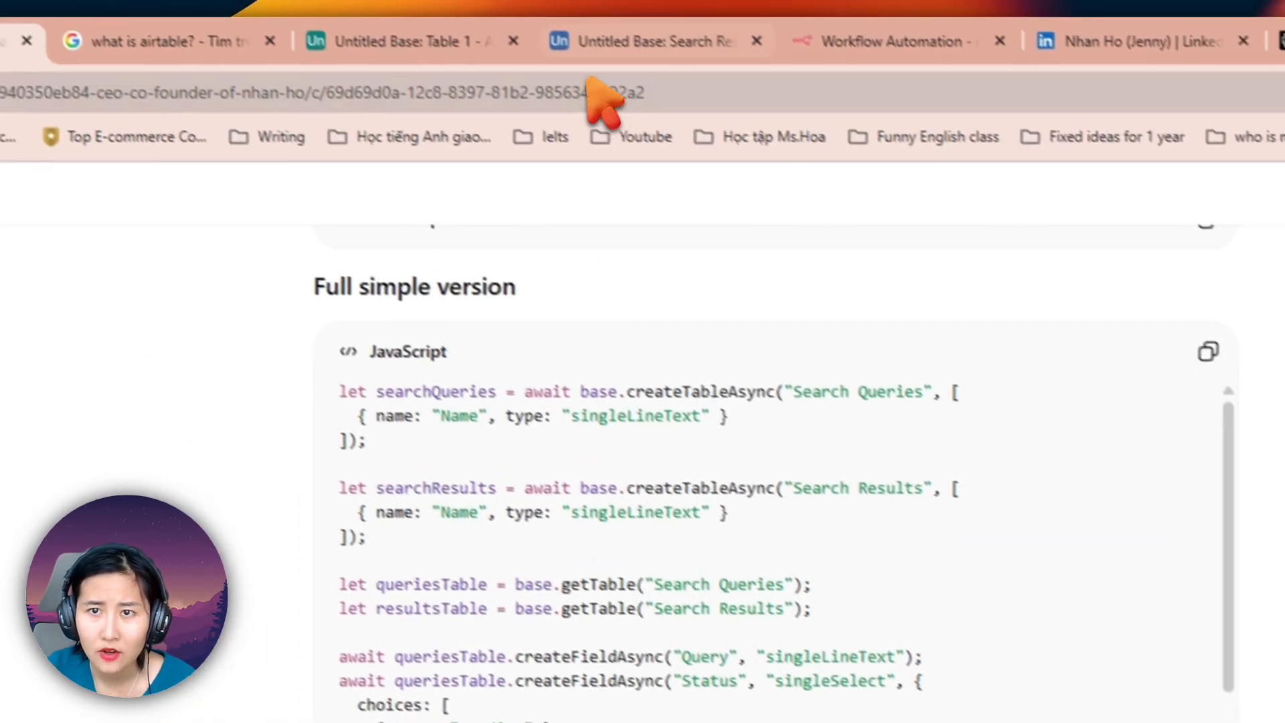
Step: View the Content Knowledge System automation workflow between looks at the Search Results table in Airtable
left_click(623, 49)
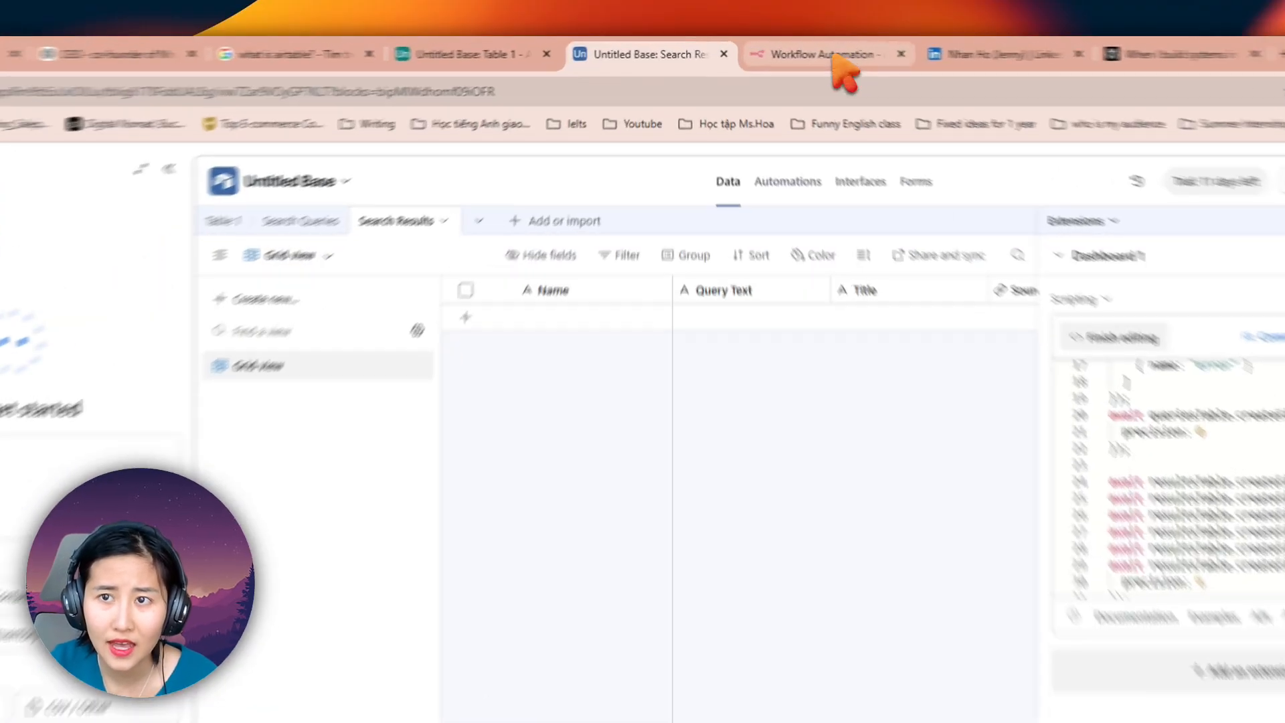
left_click(738, 49)
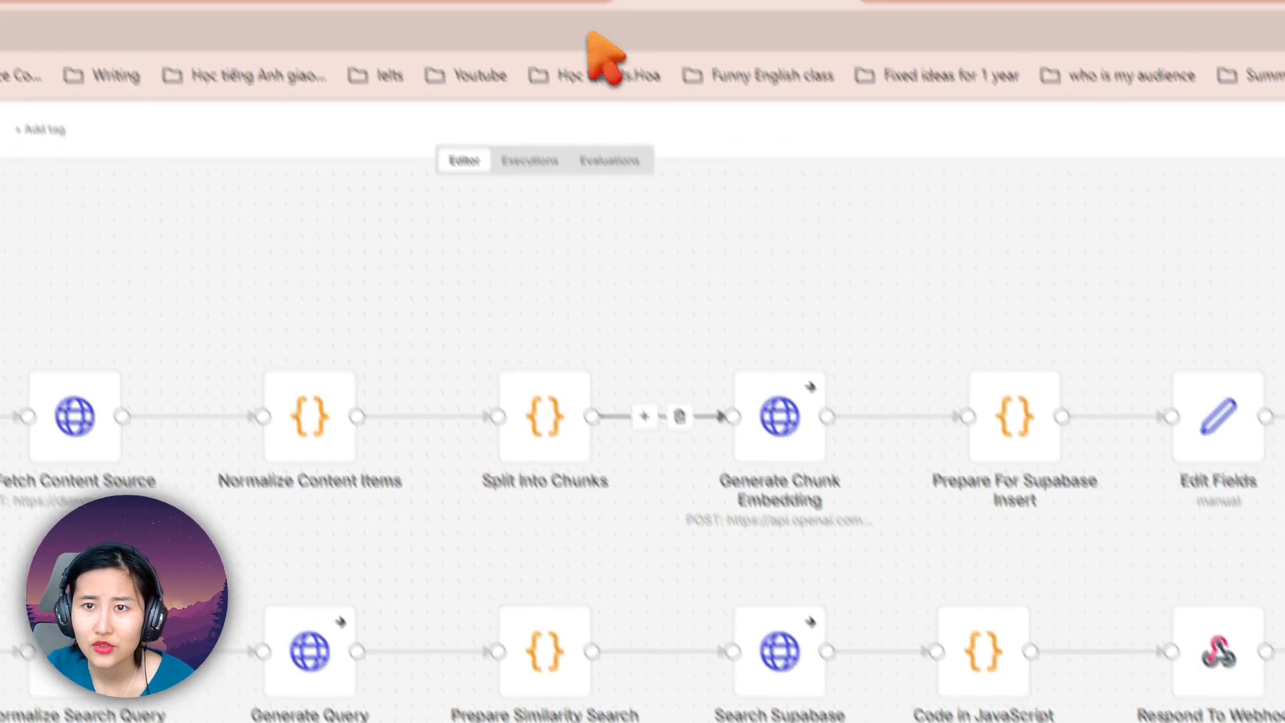
left_click(620, 60)
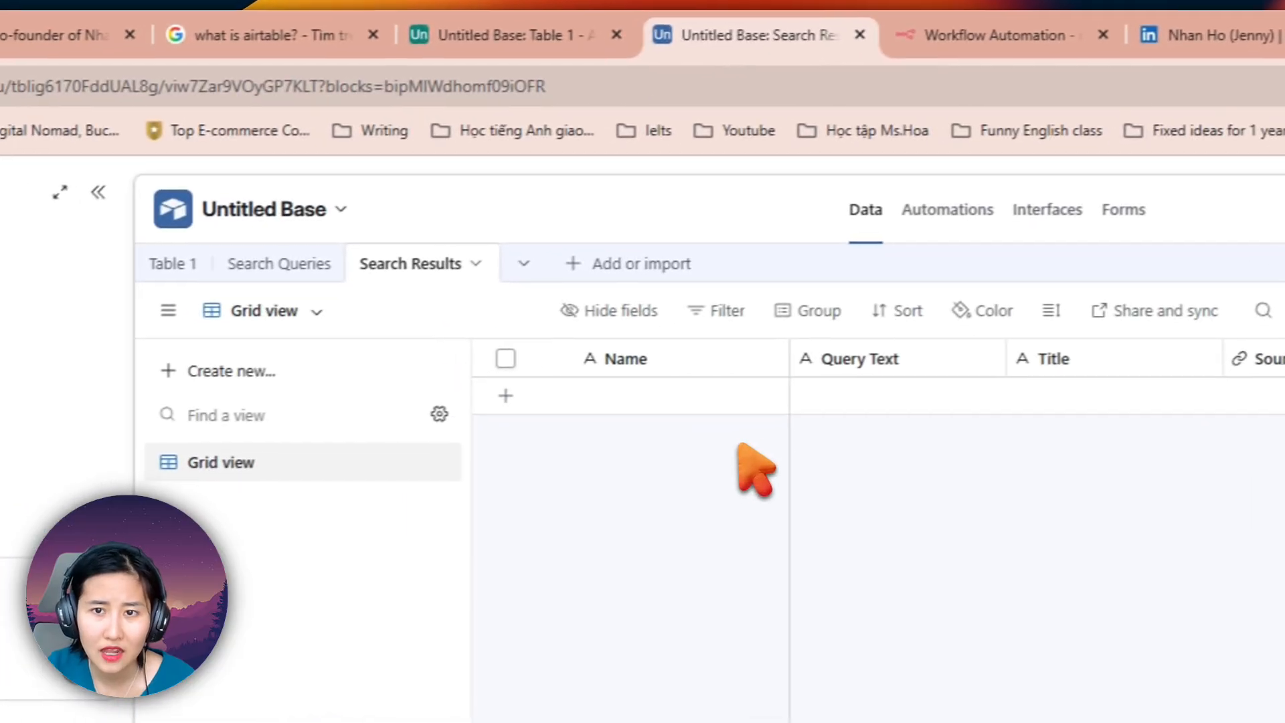